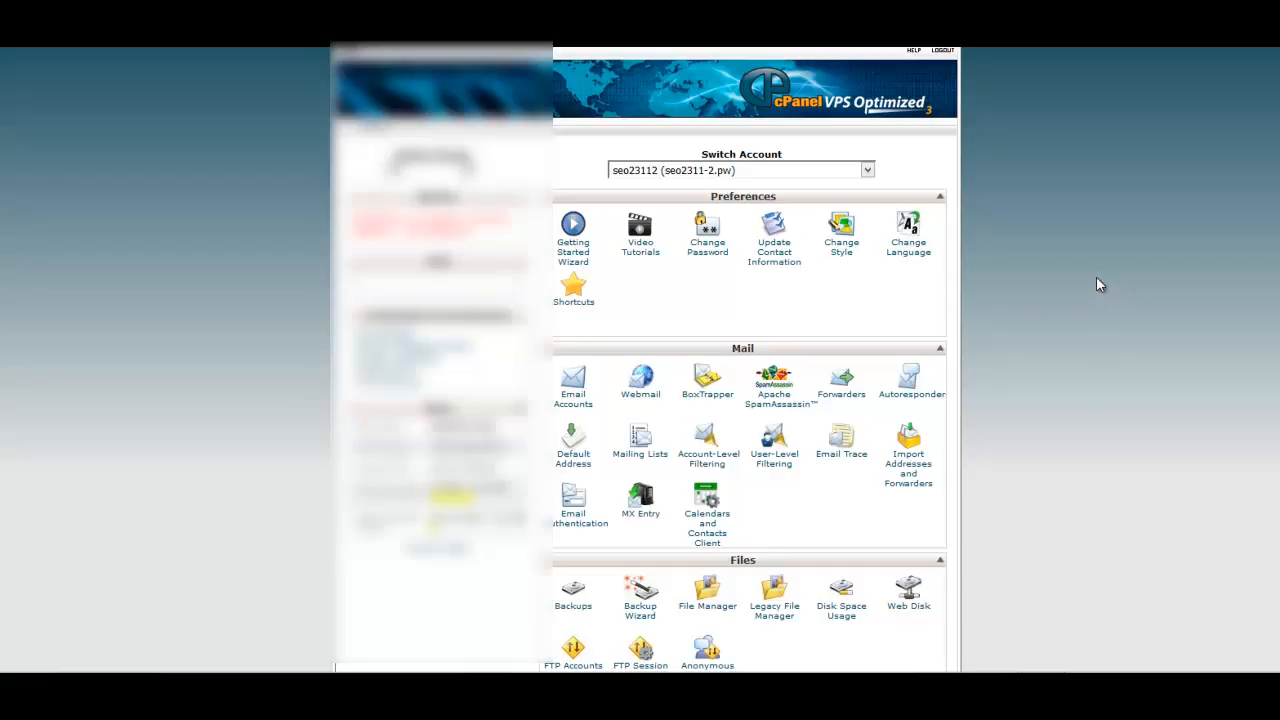
# Open the File Manager at the document root for seo2311-2.pw and enter the fitness-store-training folder.
pyautogui.scroll(-2, 1088, 278)
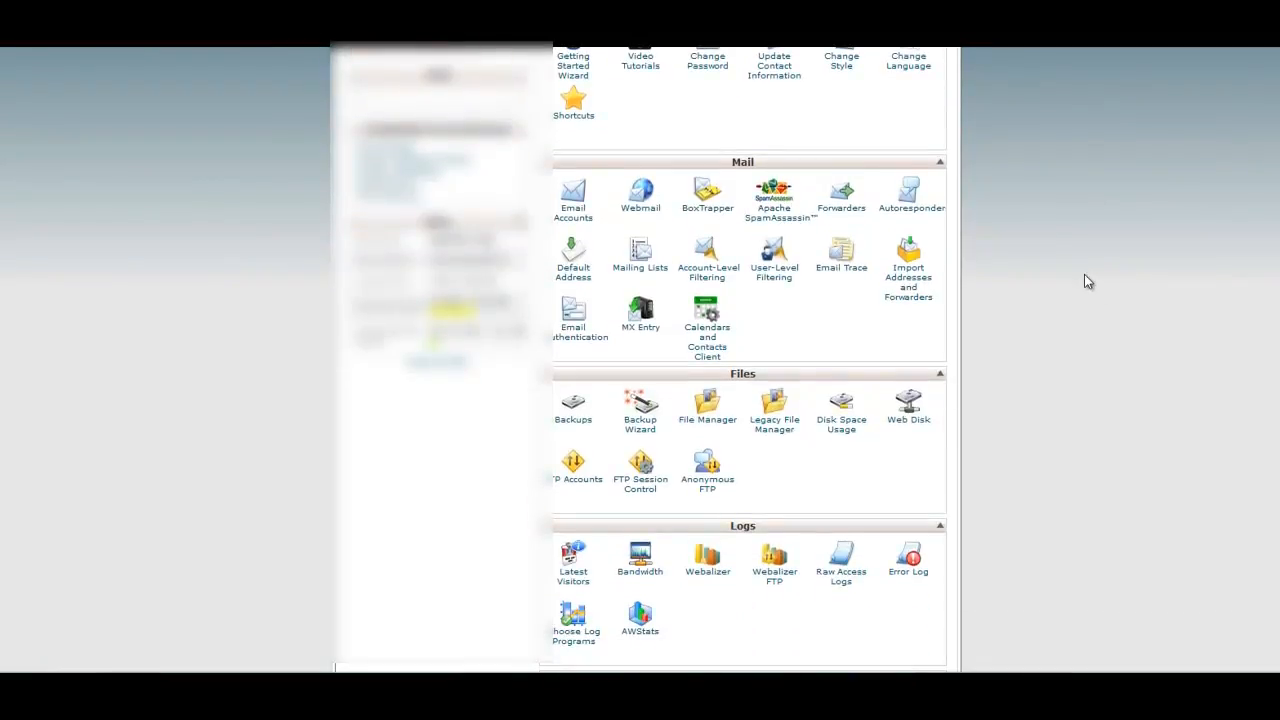
pyautogui.scroll(1, 1084, 281)
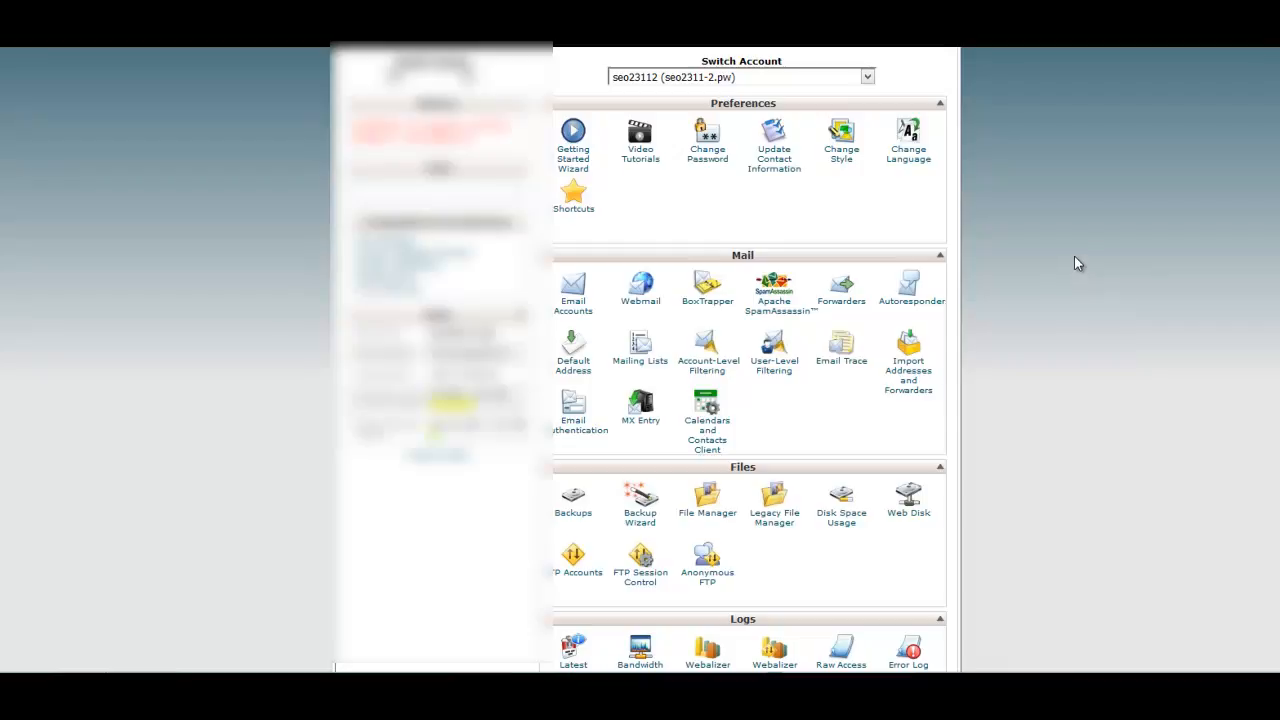
pyautogui.scroll(-5, 1074, 257)
pyautogui.scroll(-1, 1073, 256)
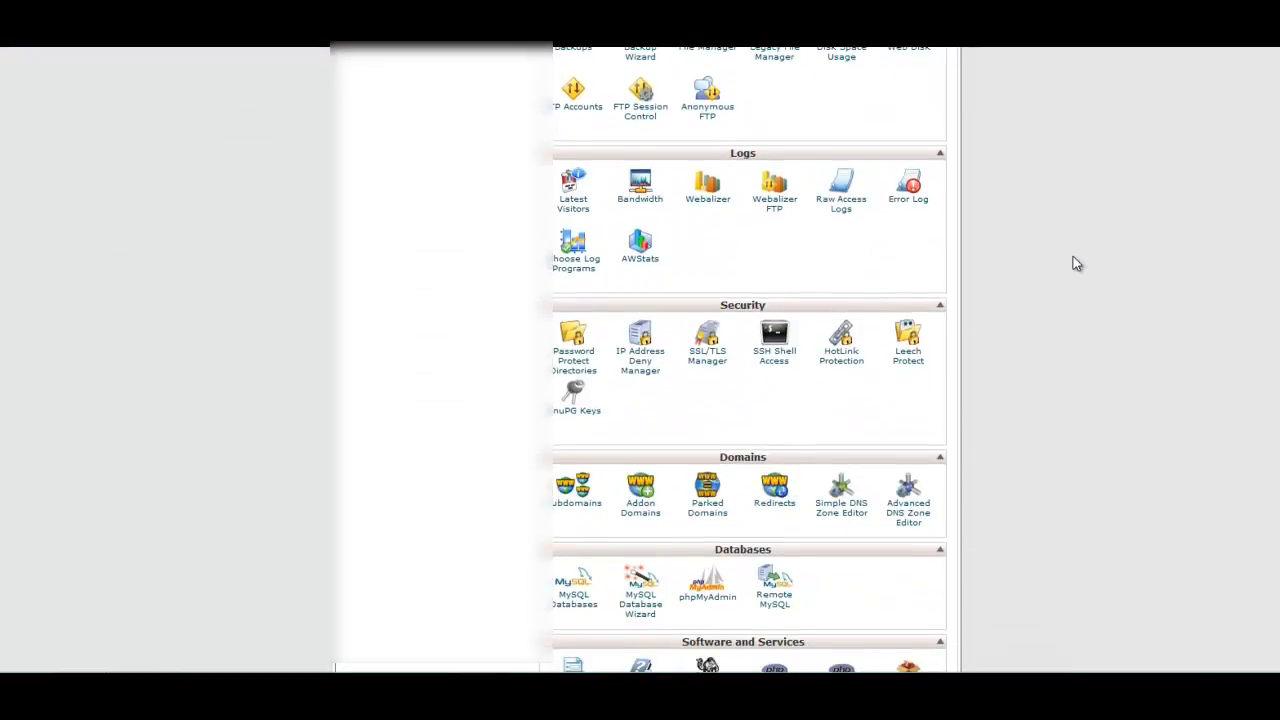
pyautogui.scroll(-2, 1060, 268)
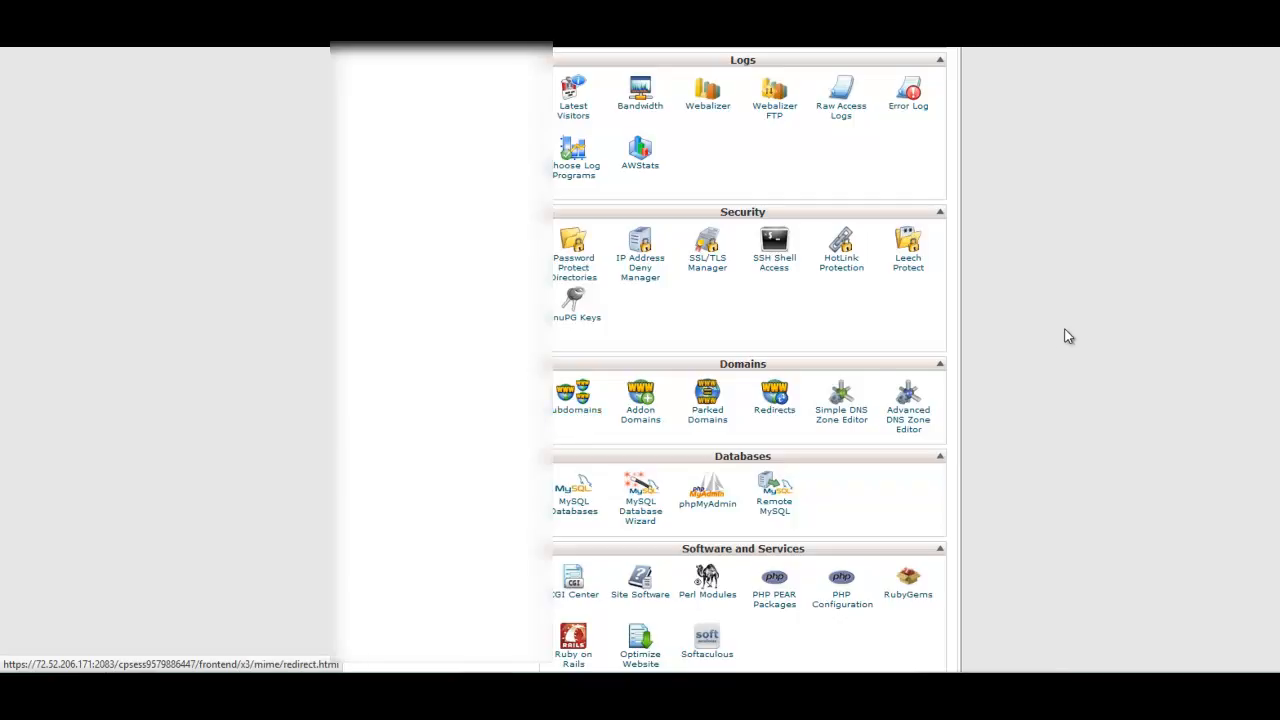
pyautogui.scroll(5, 1063, 329)
pyautogui.scroll(2, 1062, 329)
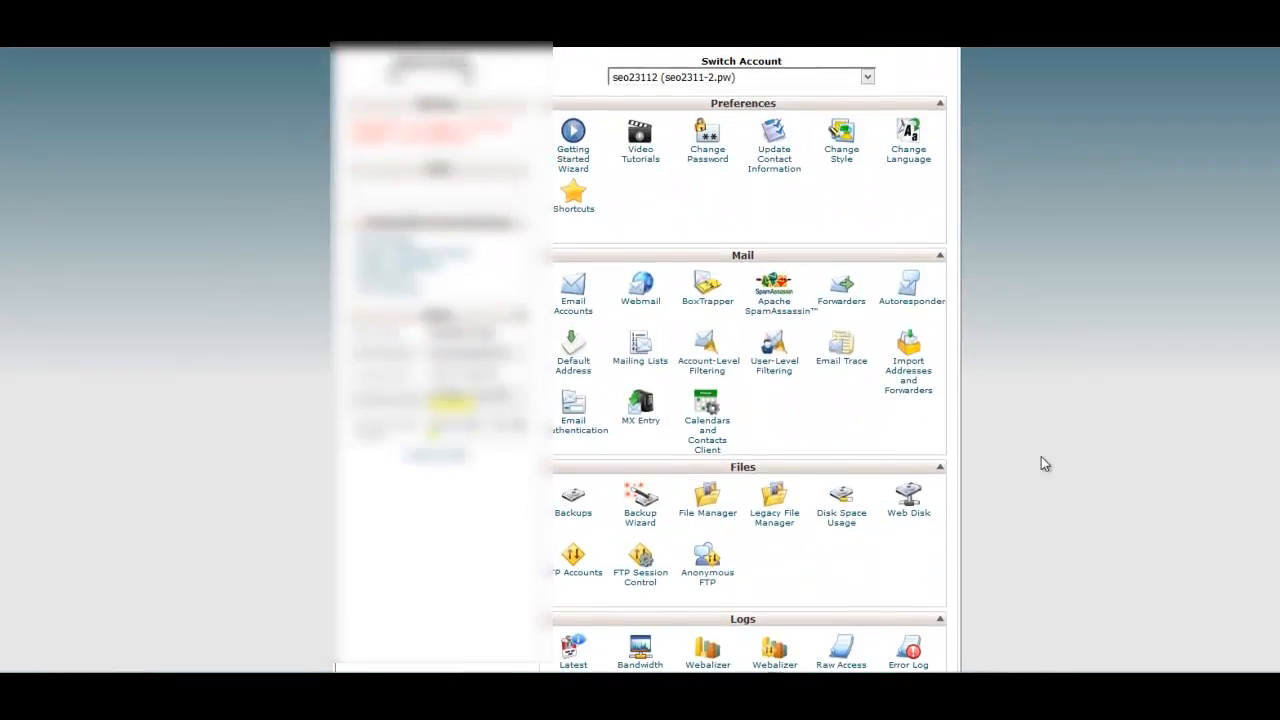
pyautogui.click(703, 519)
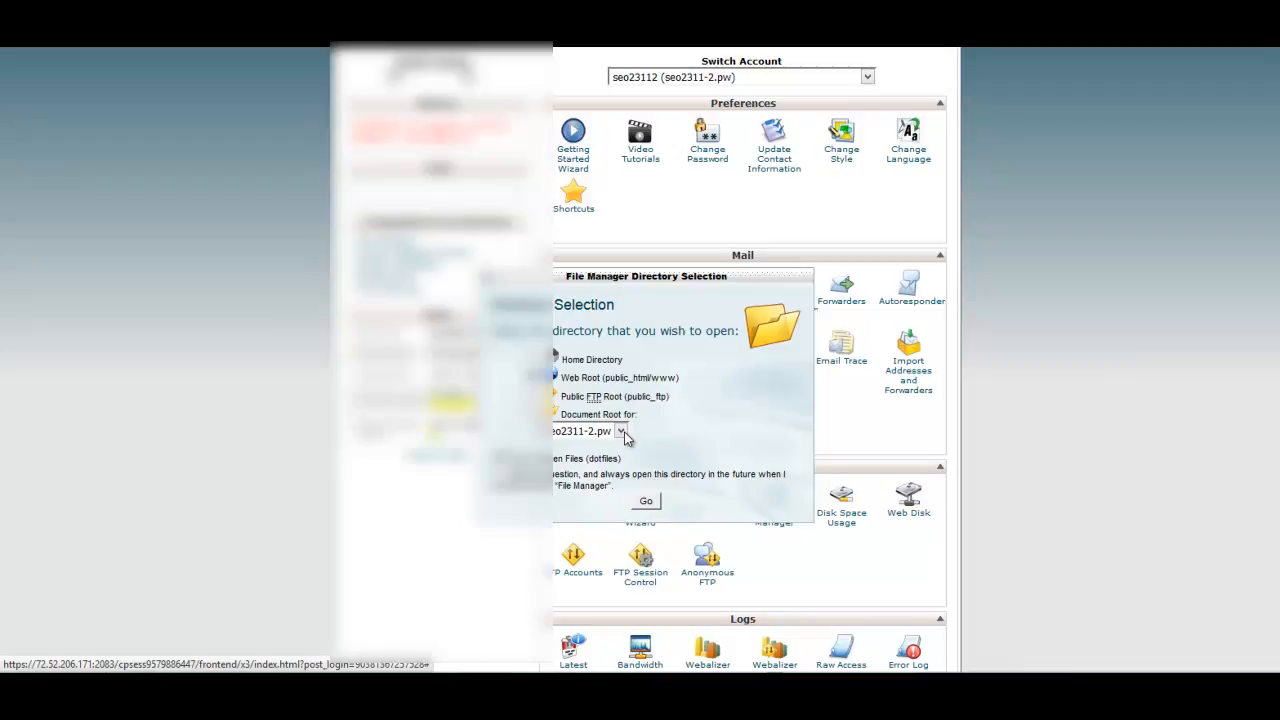
pyautogui.click(646, 501)
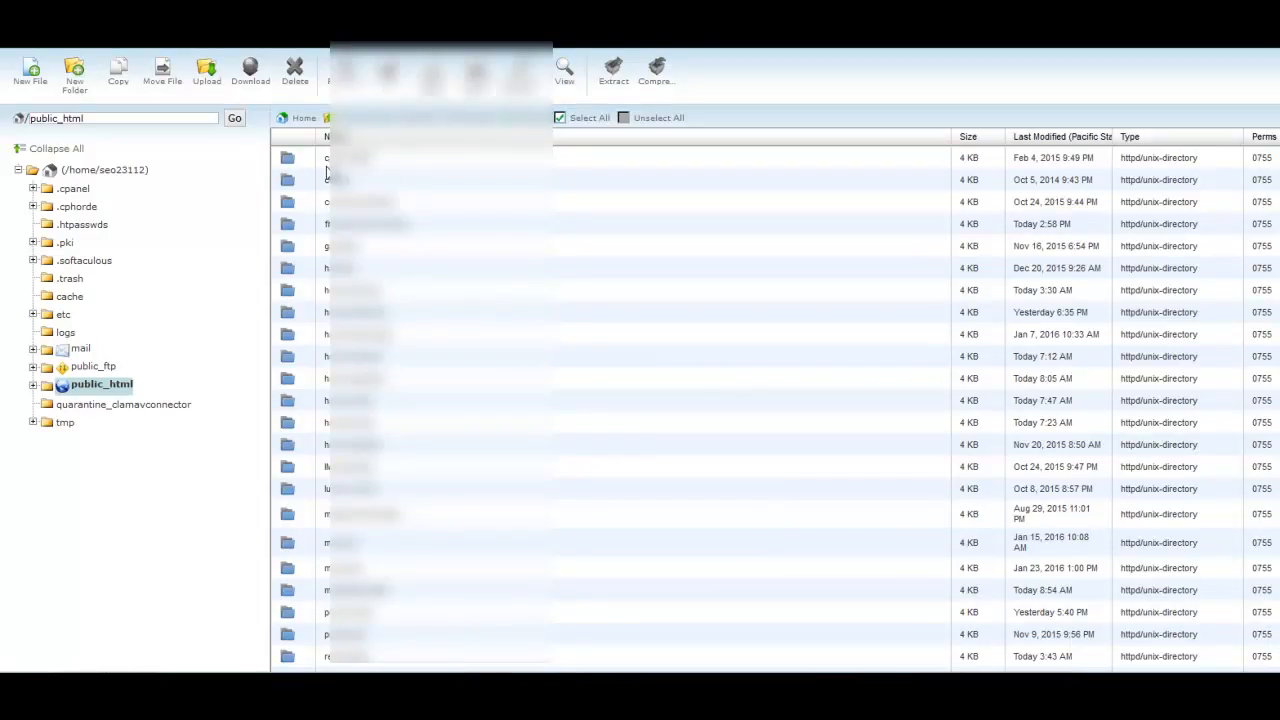
pyautogui.doubleClick(290, 227)
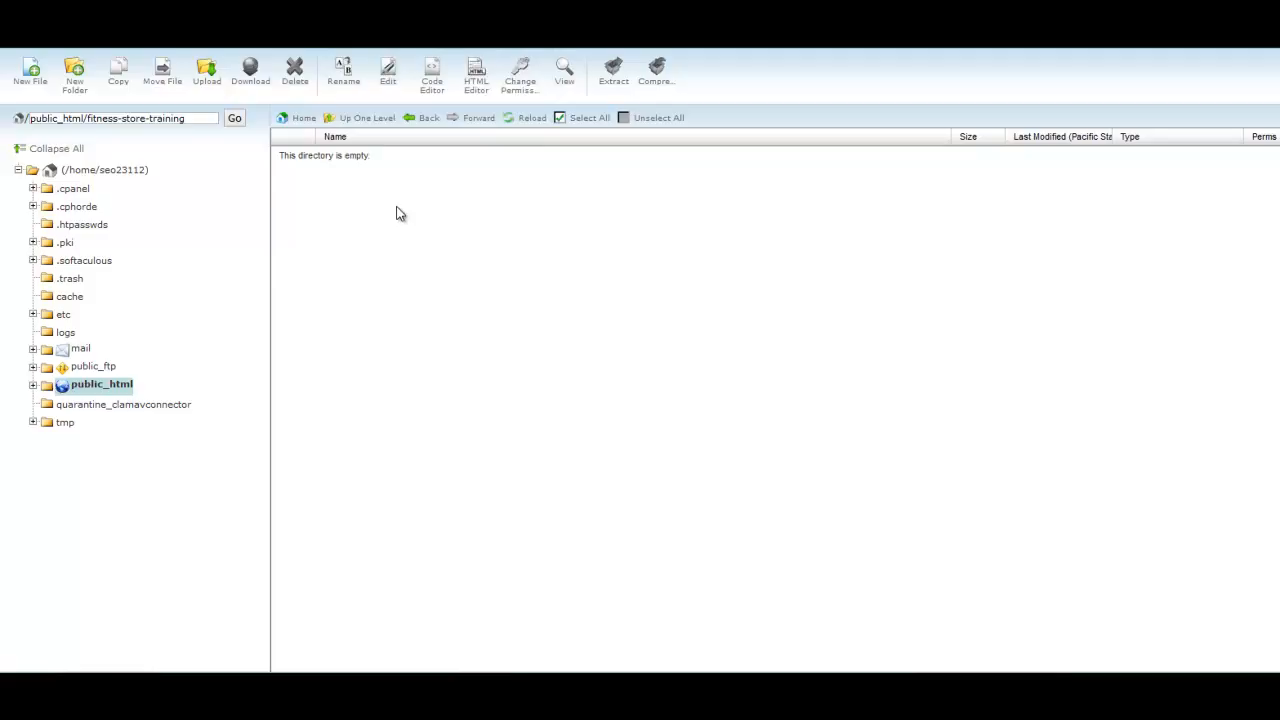
# Upload the compressed fit-takeover-store file from Fitness Store Install Files into the fitness-store-training folder.
pyautogui.click(209, 78)
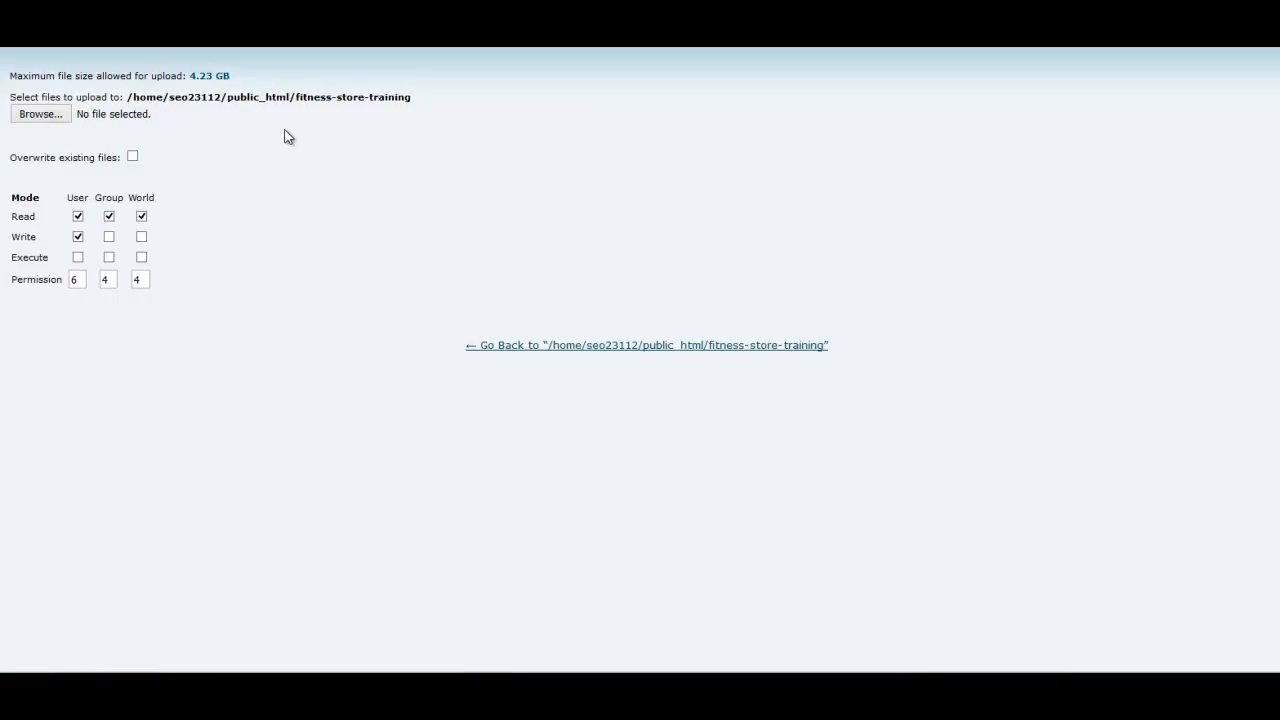
pyautogui.moveTo(11, 76); pyautogui.dragTo(170, 73)
pyautogui.click(154, 82)
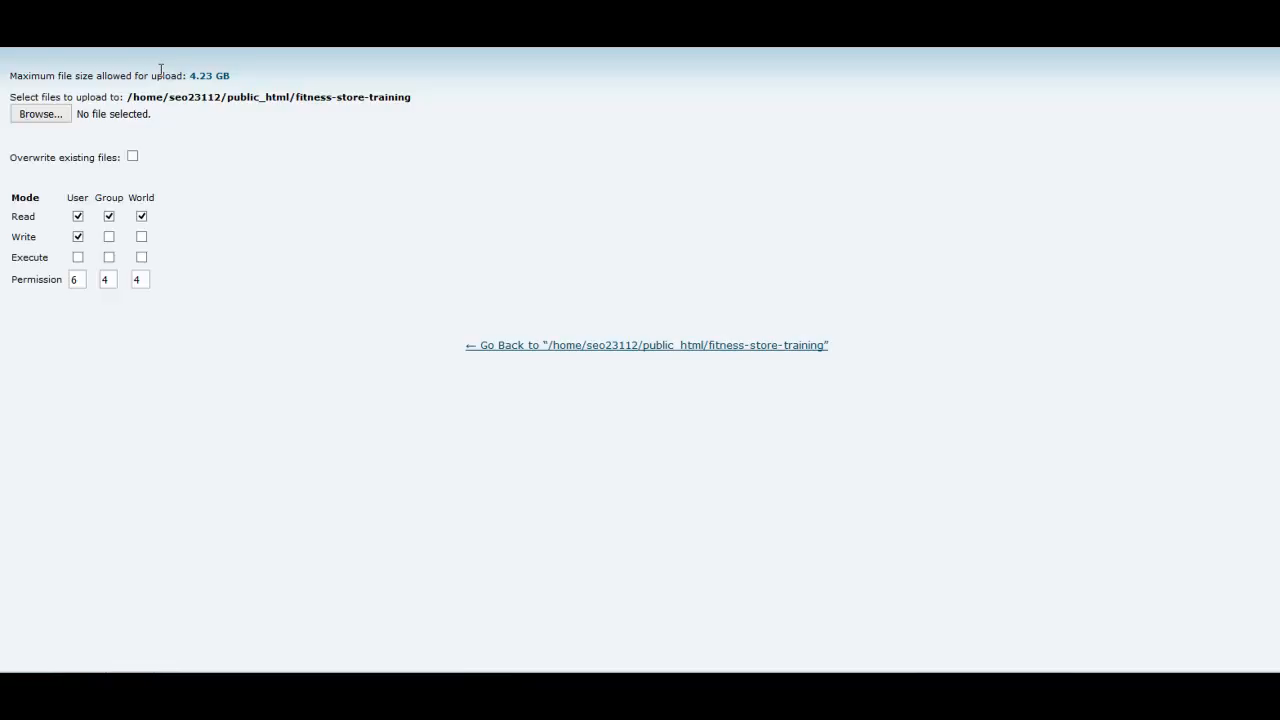
pyautogui.click(40, 116)
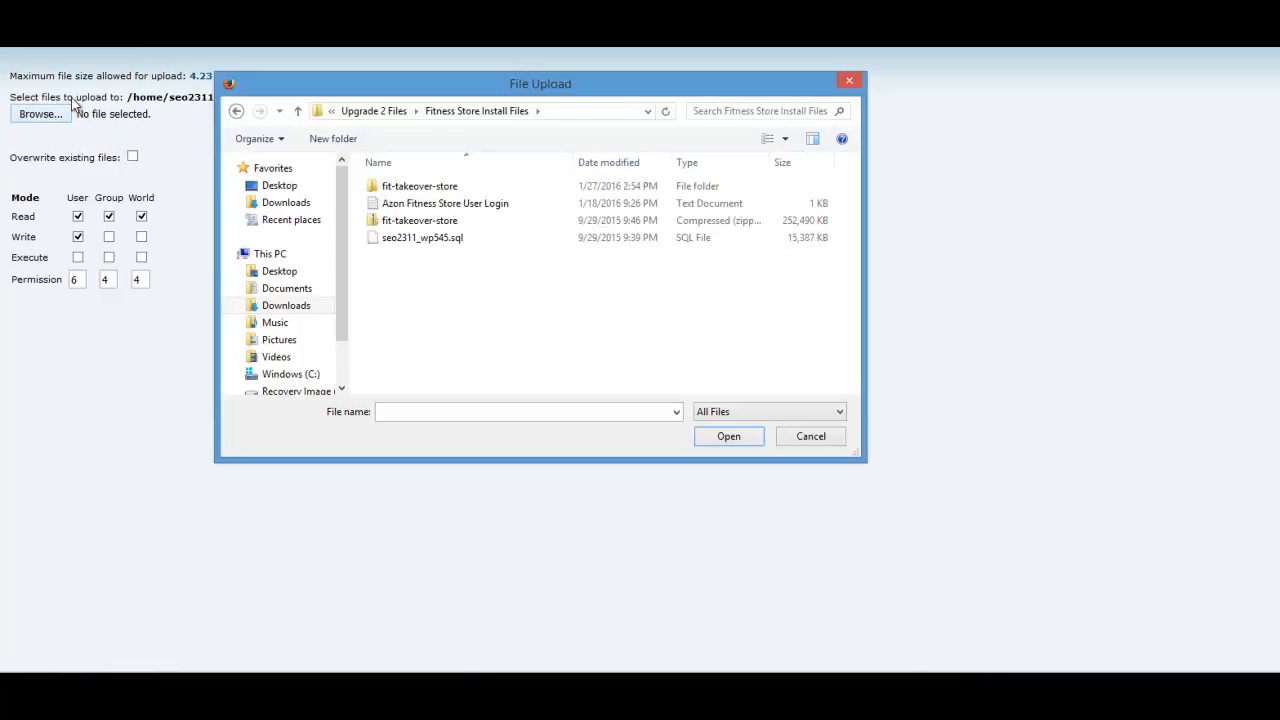
pyautogui.click(395, 226)
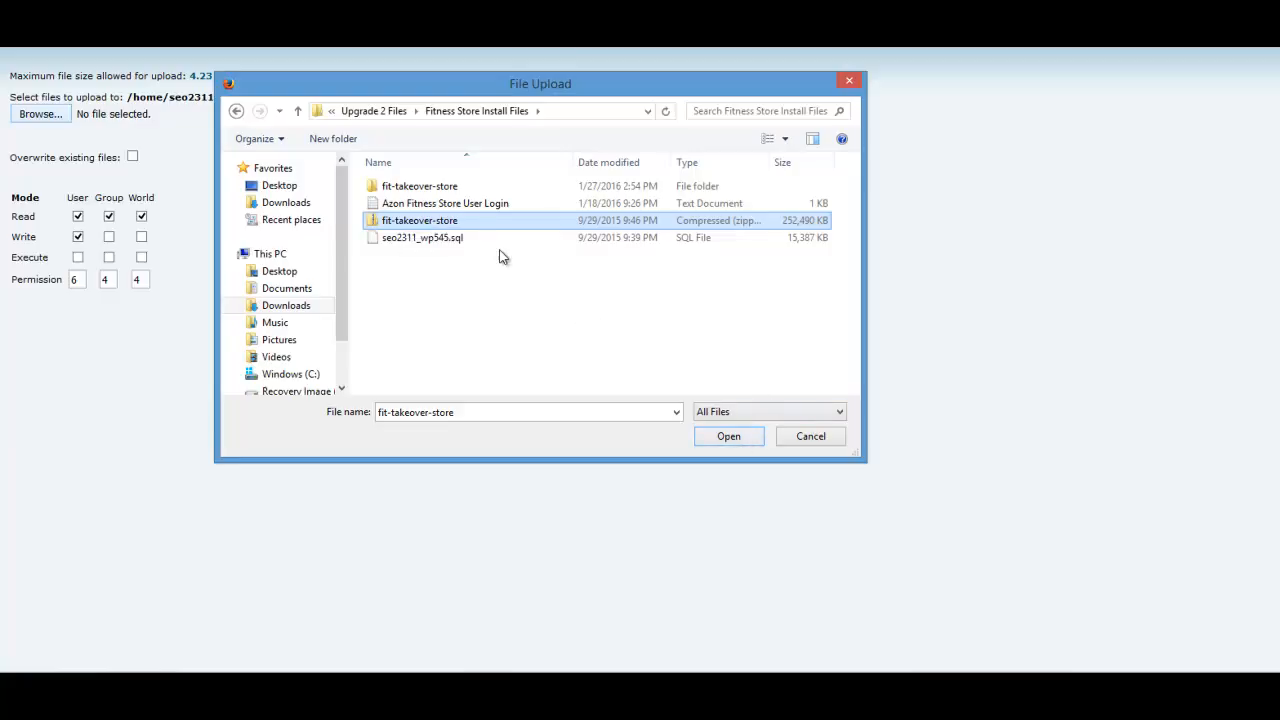
pyautogui.click(722, 438)
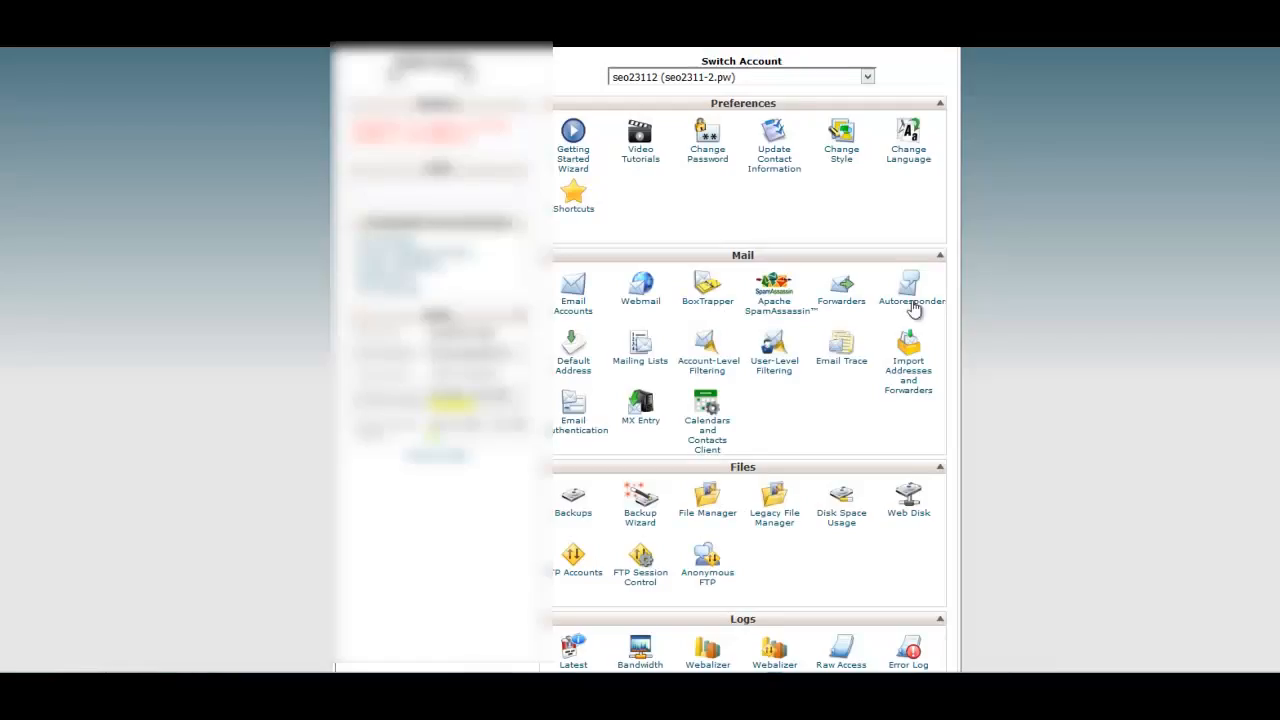
# Create a new MySQL database with the name suffix "fit" using the MySQL Database Wizard.
pyautogui.scroll(2, 600, 298)
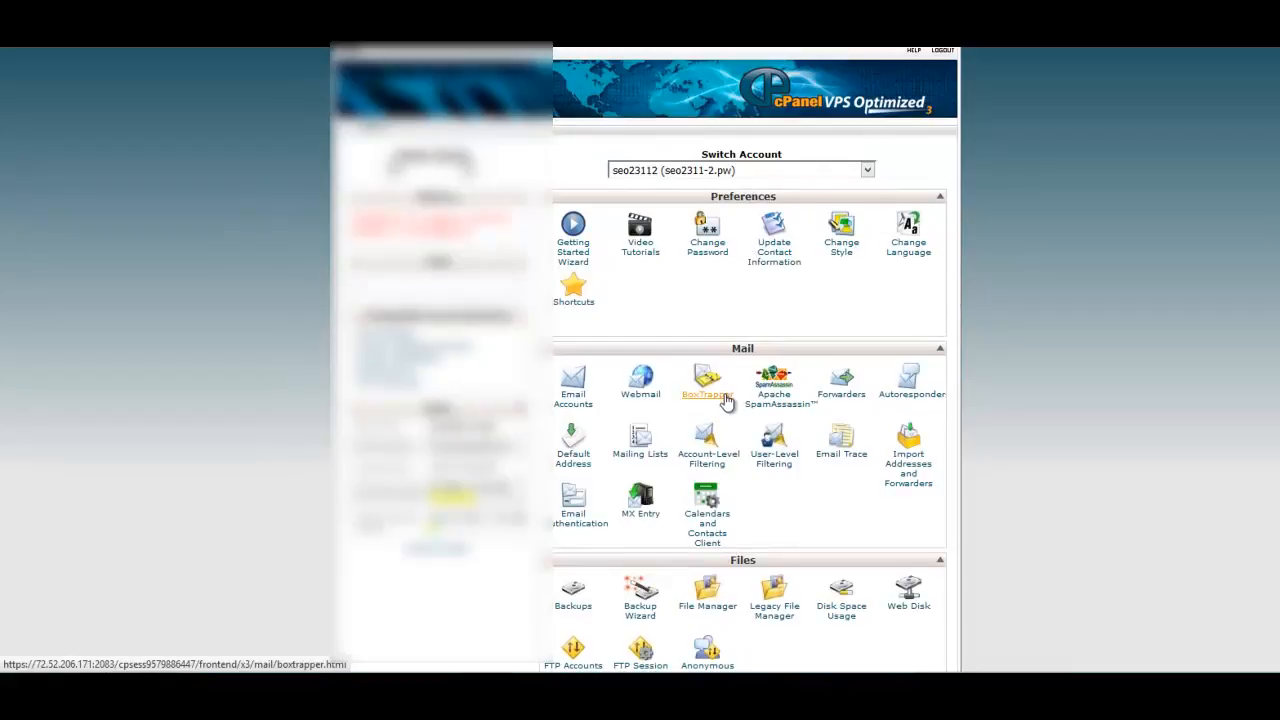
pyautogui.scroll(-4, 726, 400)
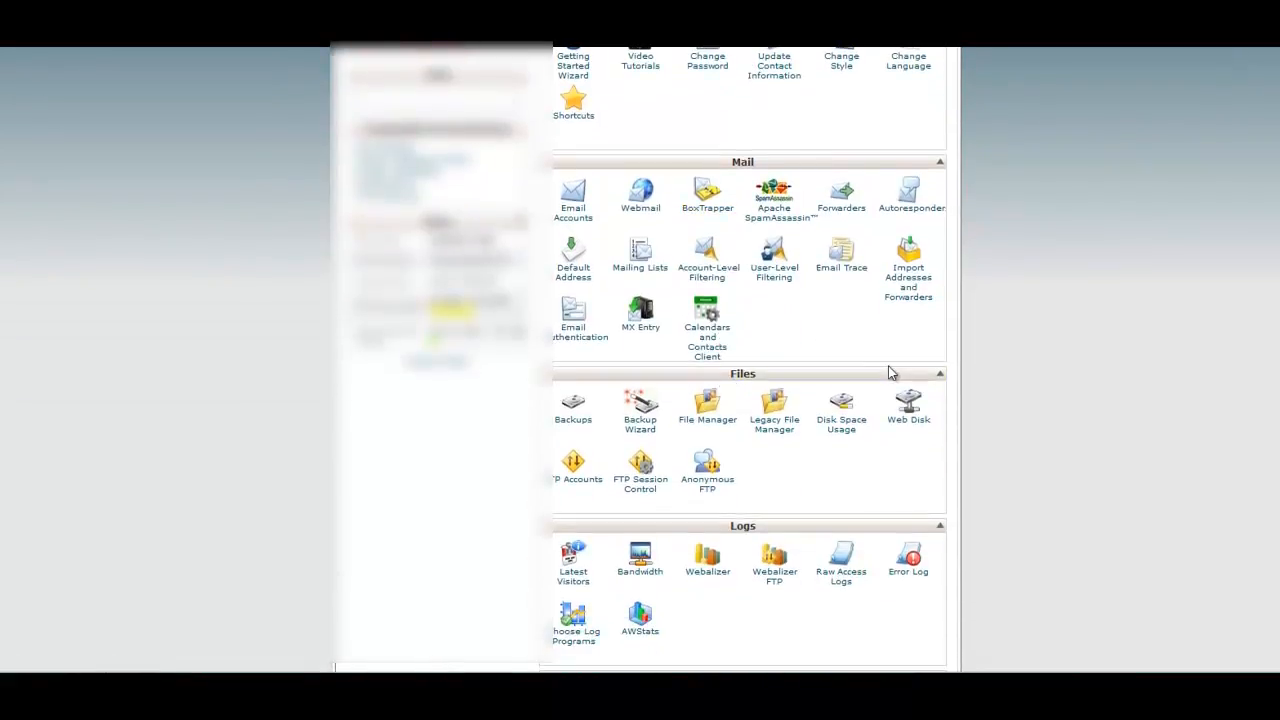
pyautogui.scroll(-5, 891, 370)
pyautogui.scroll(-8, 891, 370)
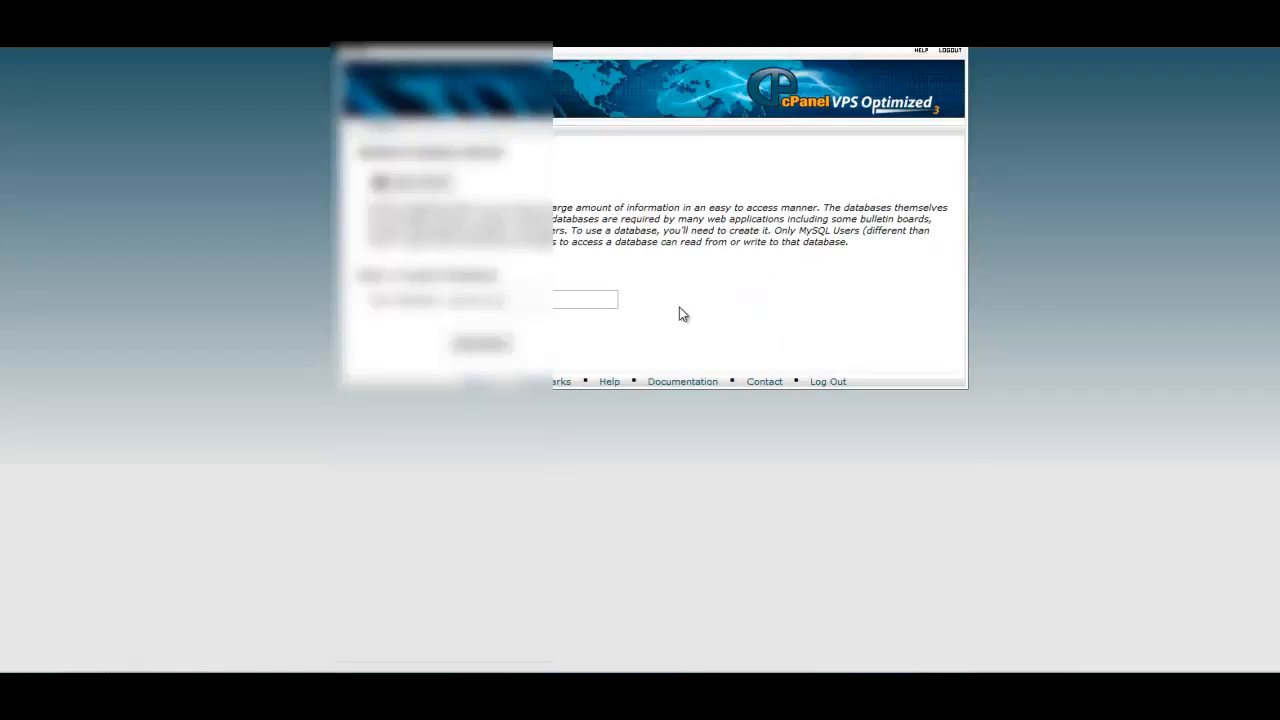
pyautogui.write('fit')
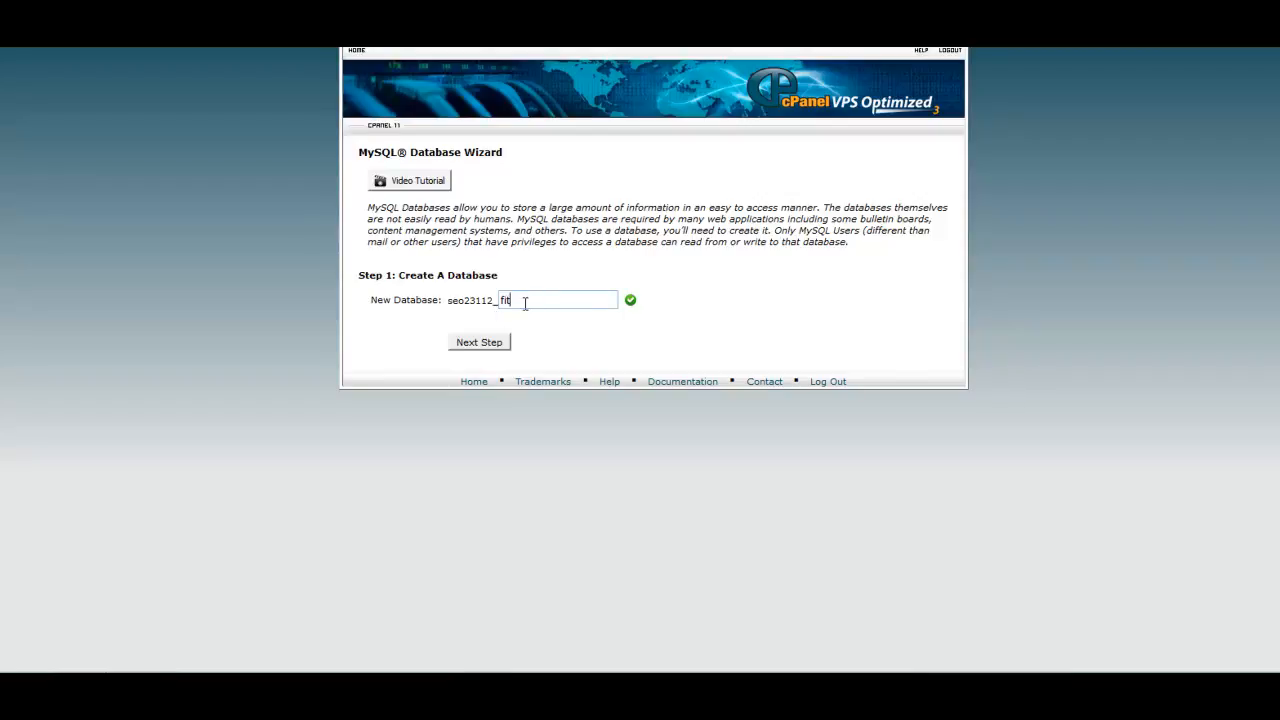
pyautogui.click(492, 342)
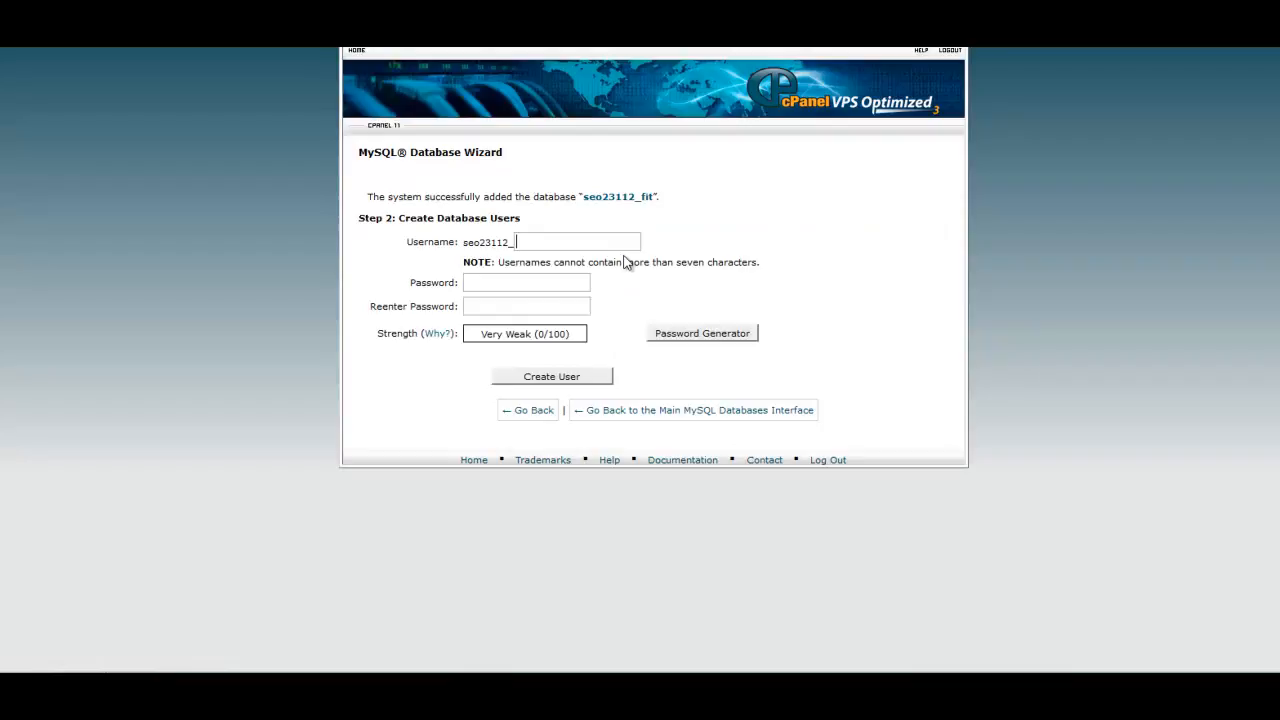
# Create a database user with the username suffix "fit", entering and re-entering the database user's password.
pyautogui.write('fit')
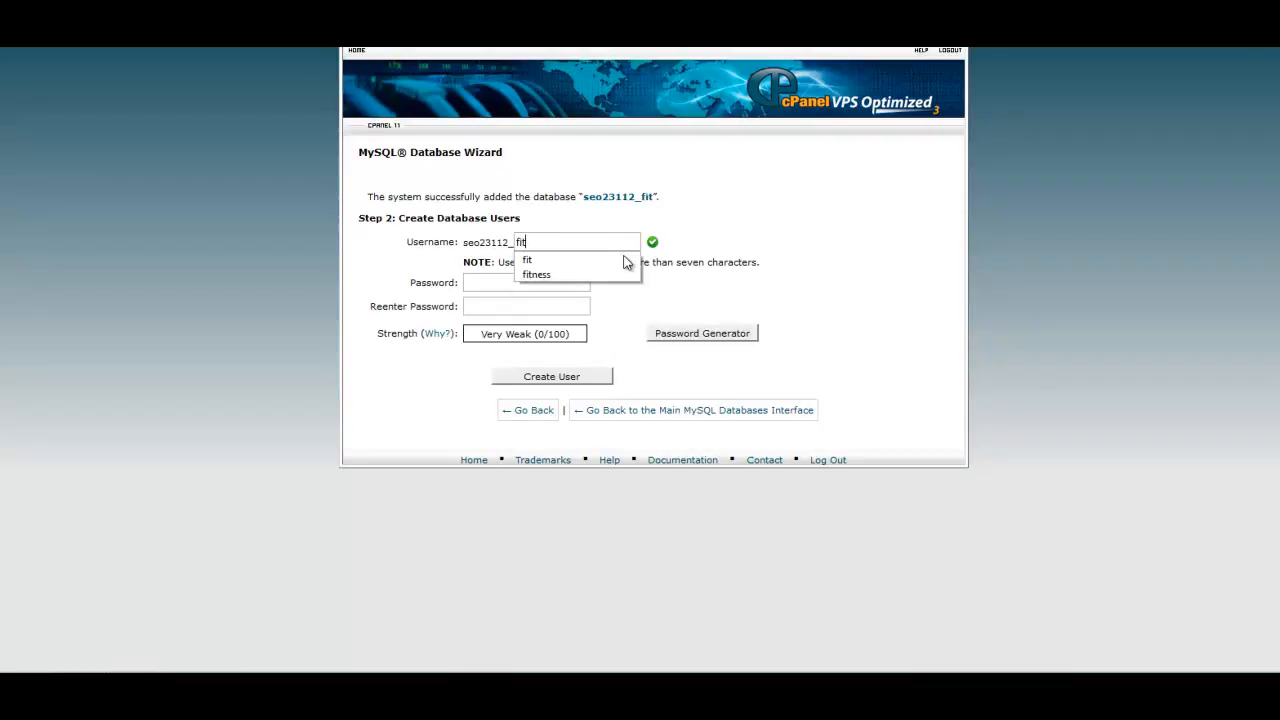
pyautogui.click(686, 275)
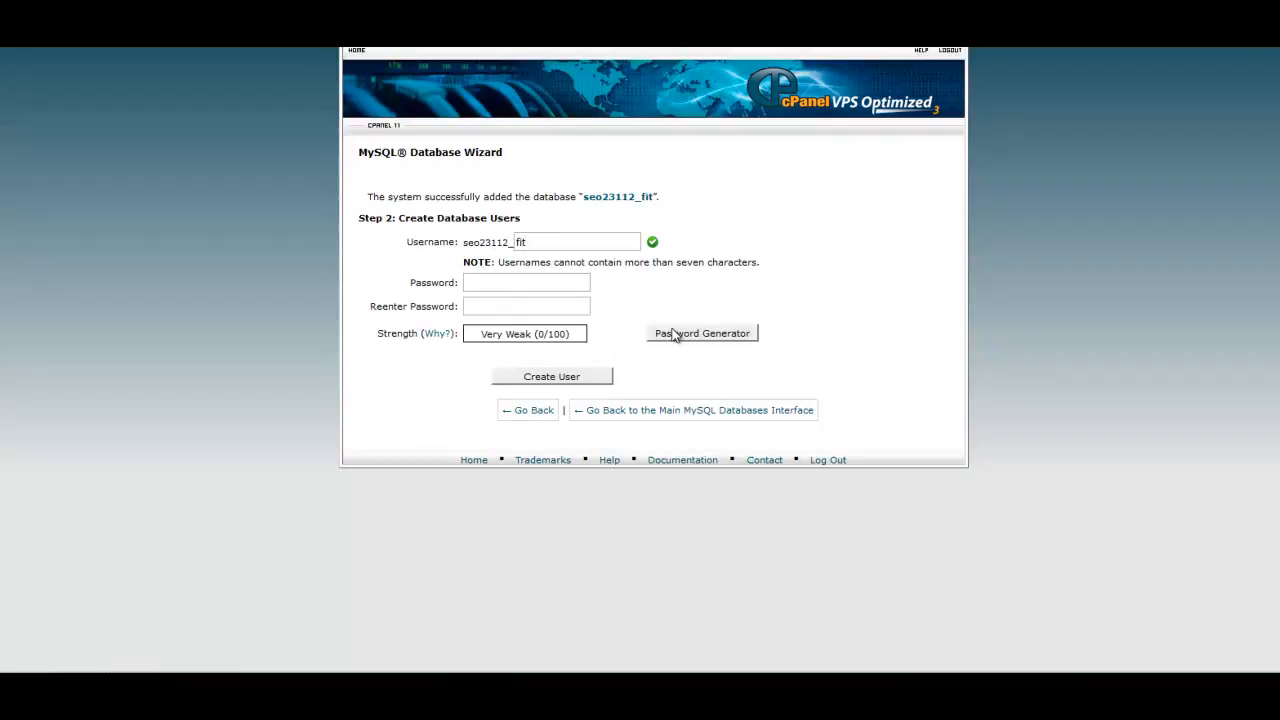
pyautogui.click(468, 284)
pyautogui.click(495, 305)
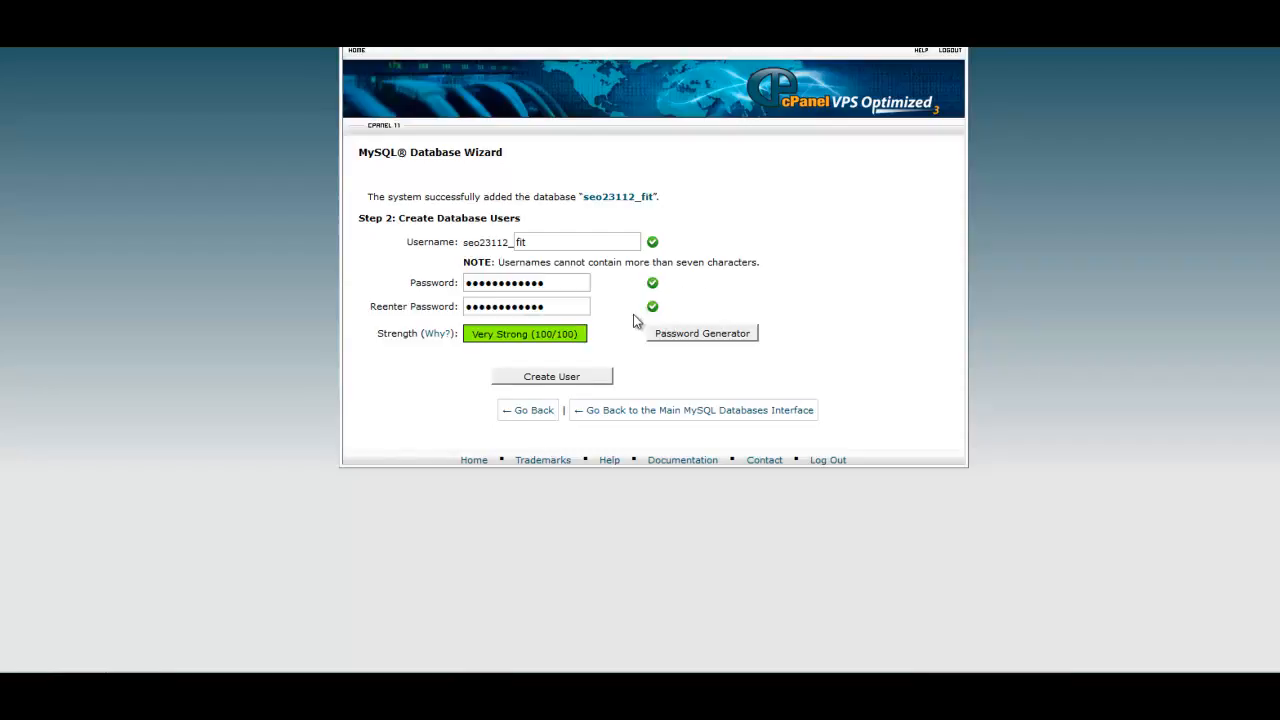
pyautogui.click(537, 380)
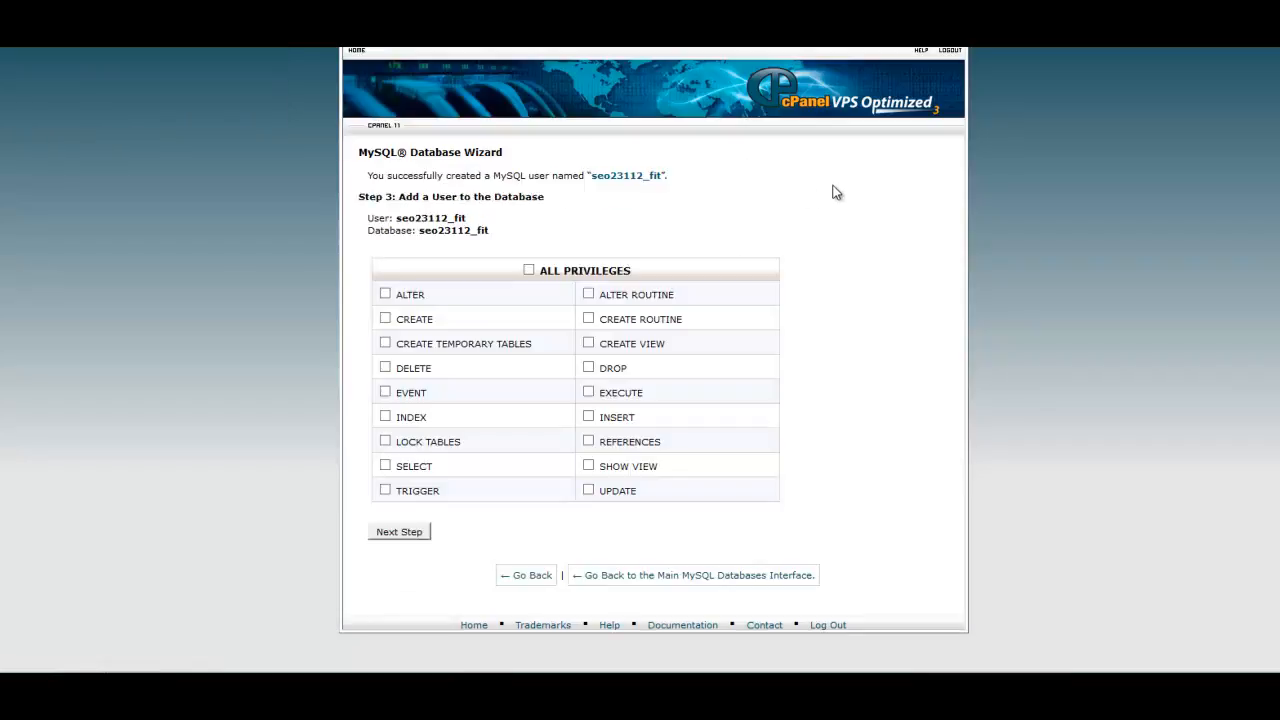
# Grant the new user all privileges on the seo23112_fit database.
pyautogui.doubleClick(424, 230)
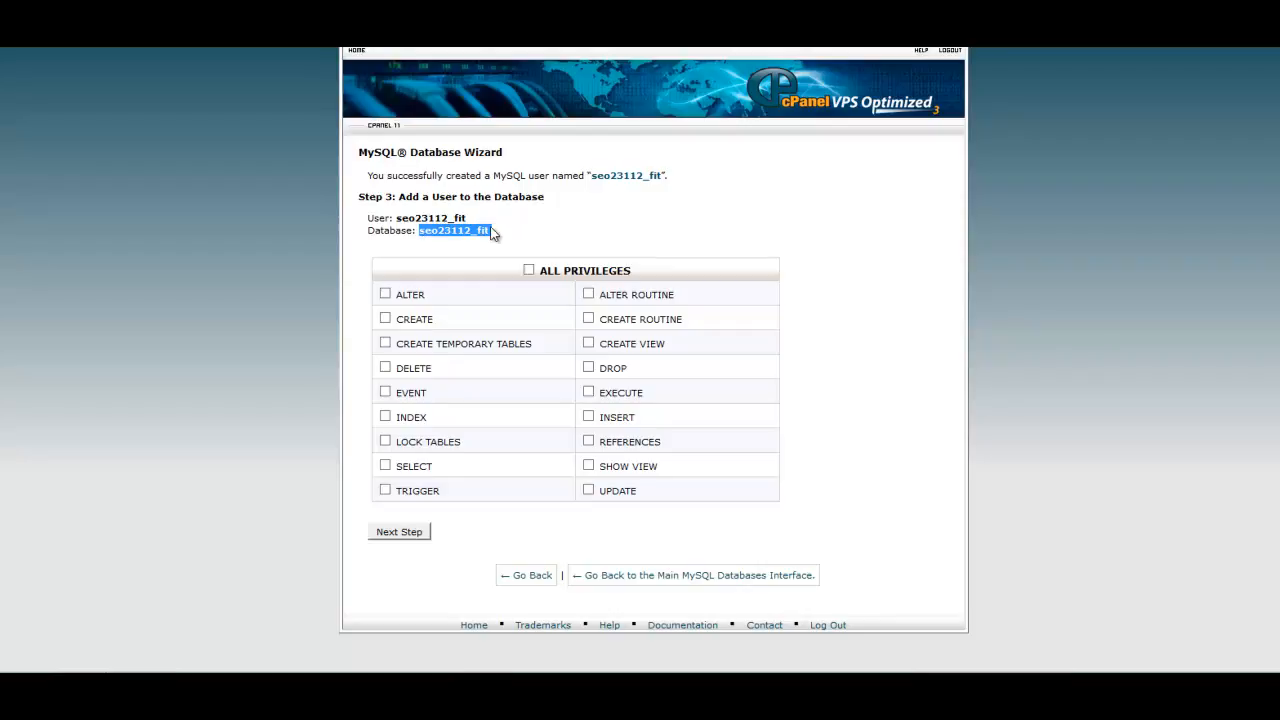
pyautogui.click(540, 215)
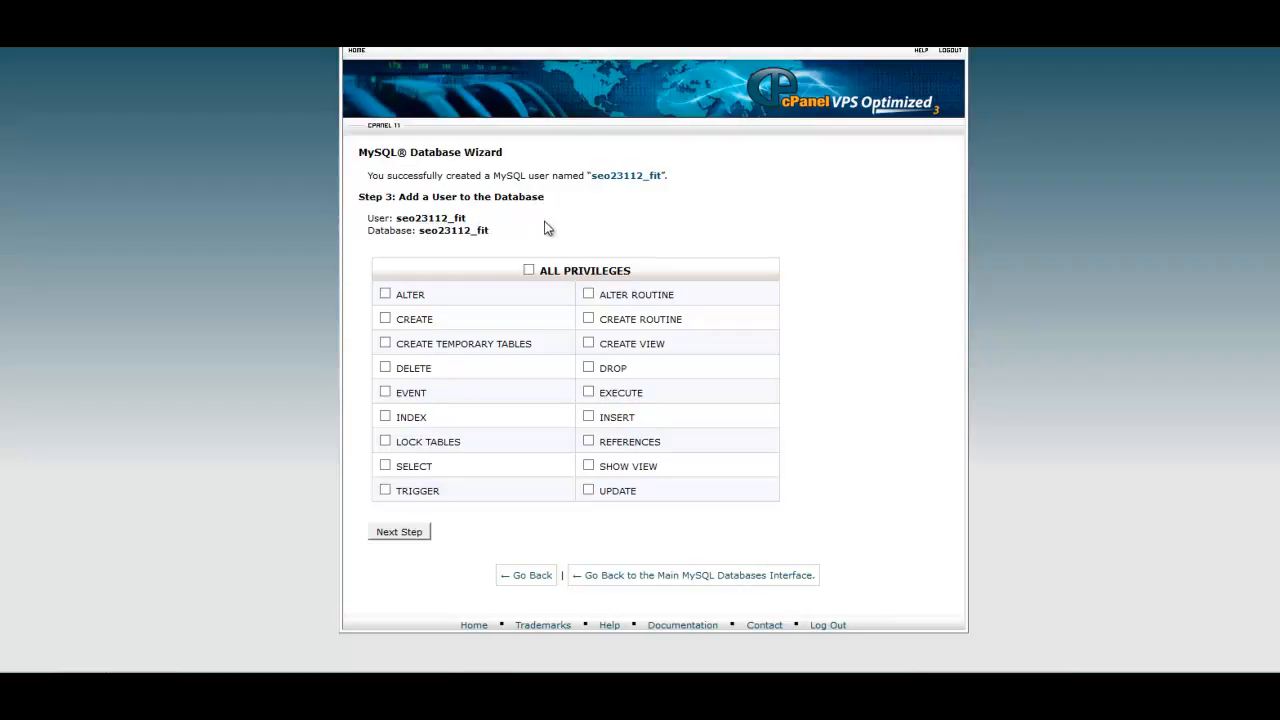
pyautogui.click(529, 270)
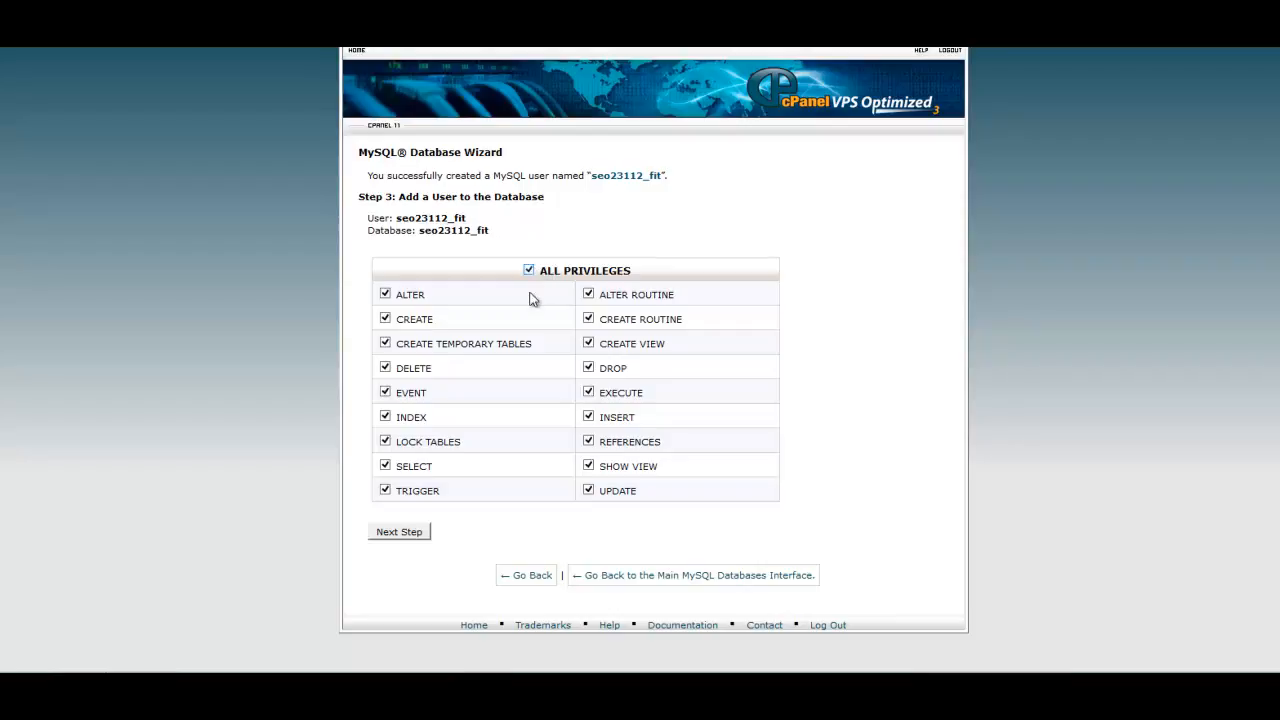
pyautogui.click(388, 533)
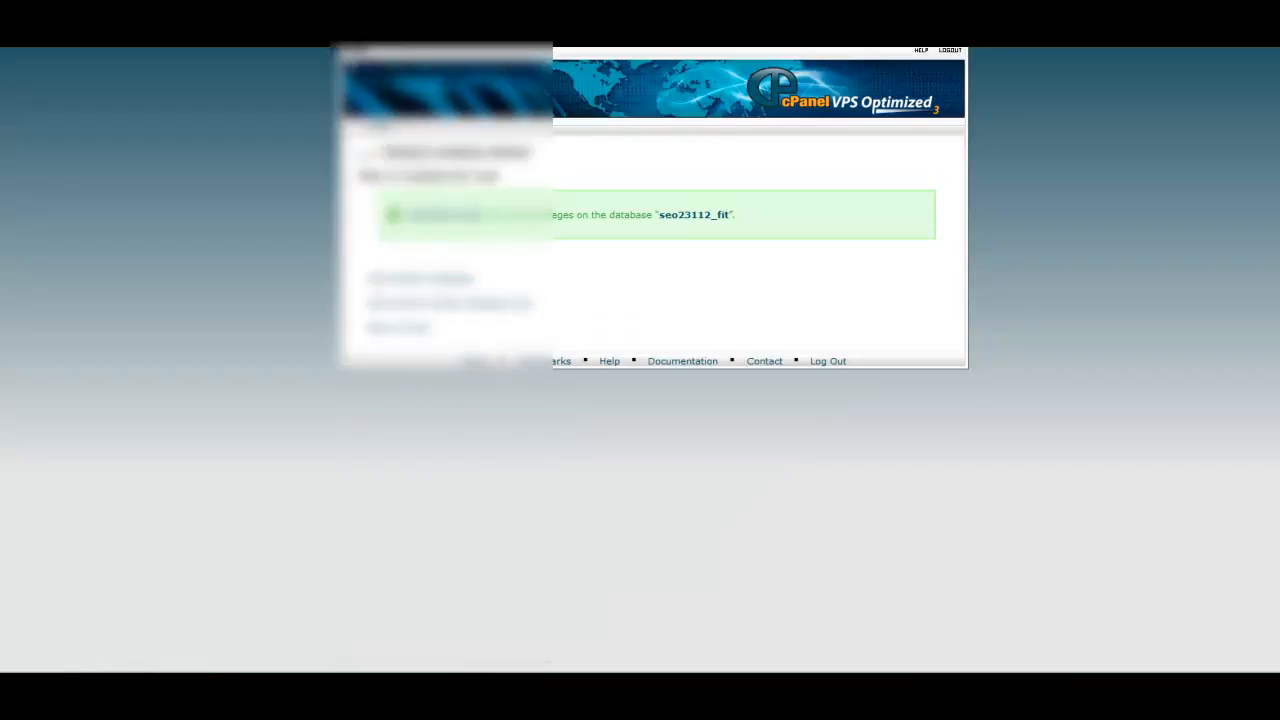
# Return to the control panel home, launch phpMyAdmin and open the seo23112_fit database.
pyautogui.click(353, 53)
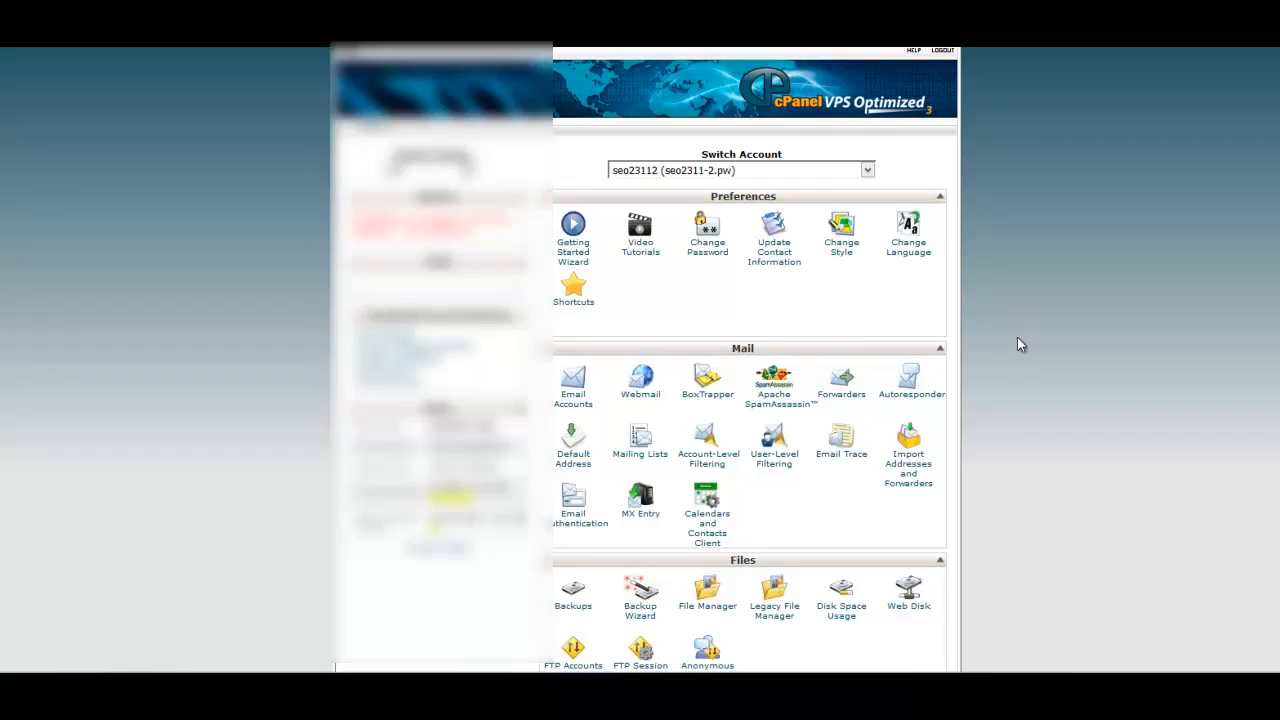
pyautogui.scroll(-6, 1017, 336)
pyautogui.scroll(-5, 1018, 343)
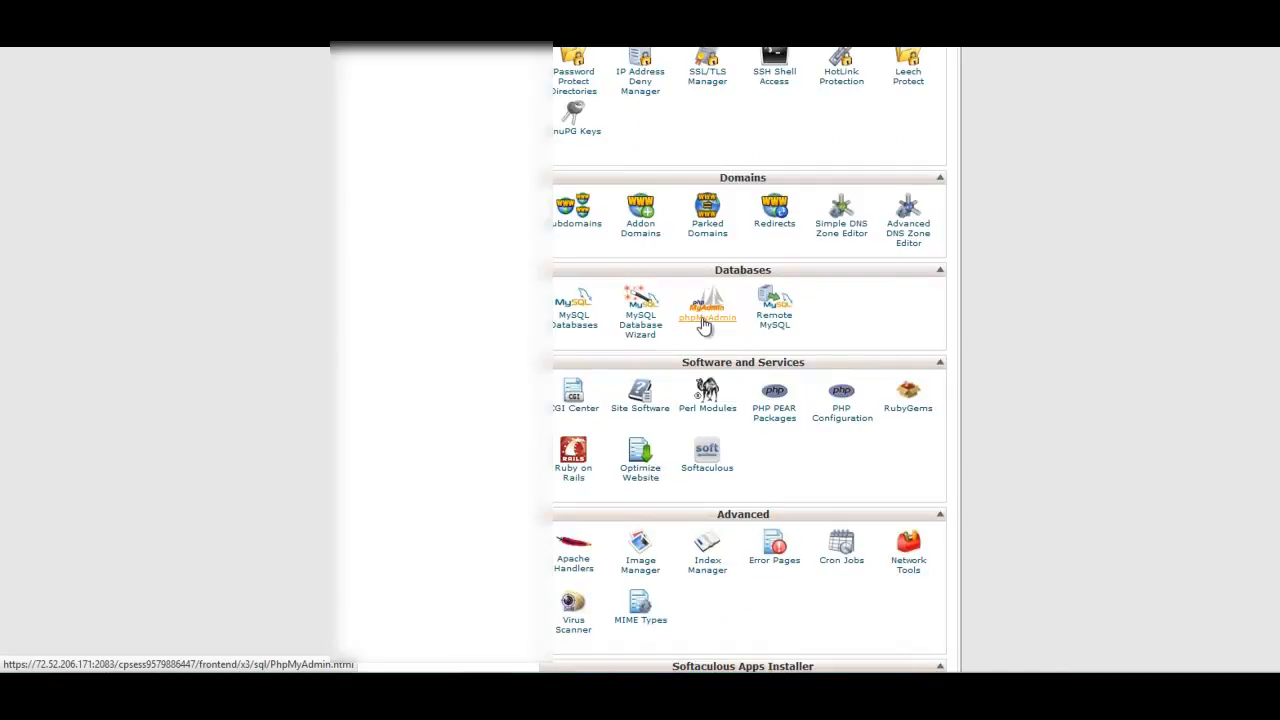
pyautogui.click(703, 322)
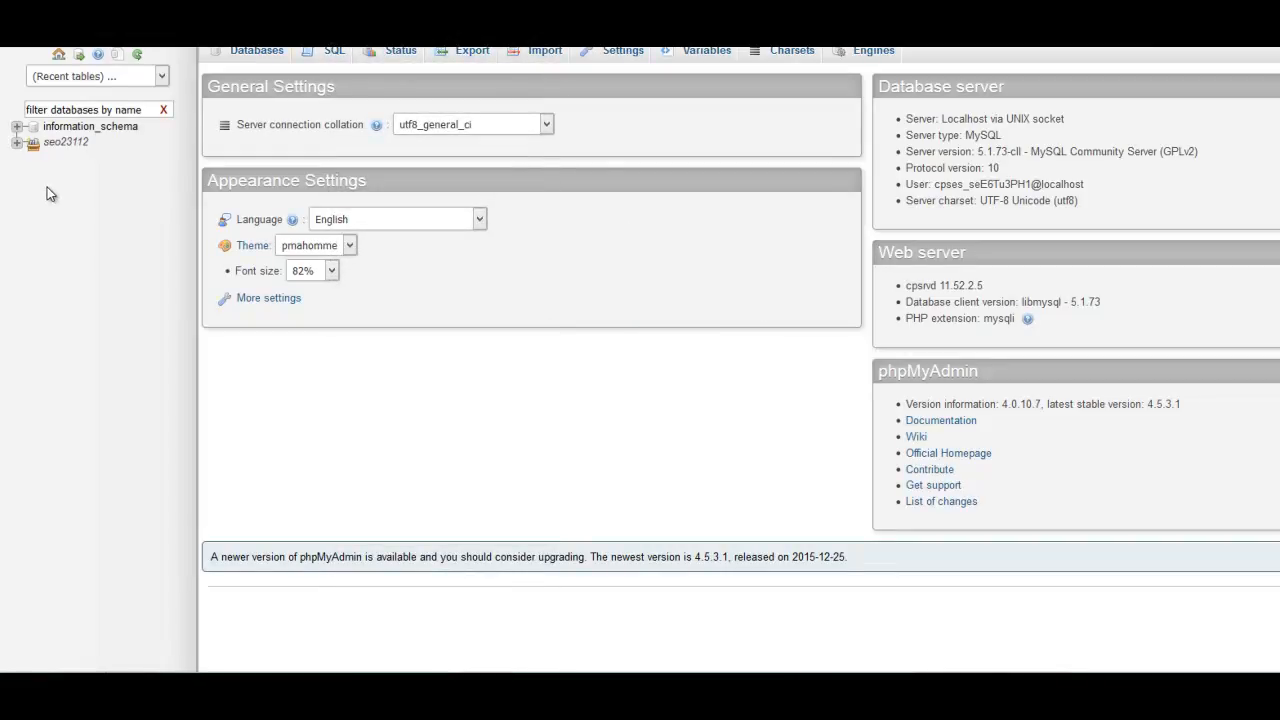
pyautogui.click(17, 143)
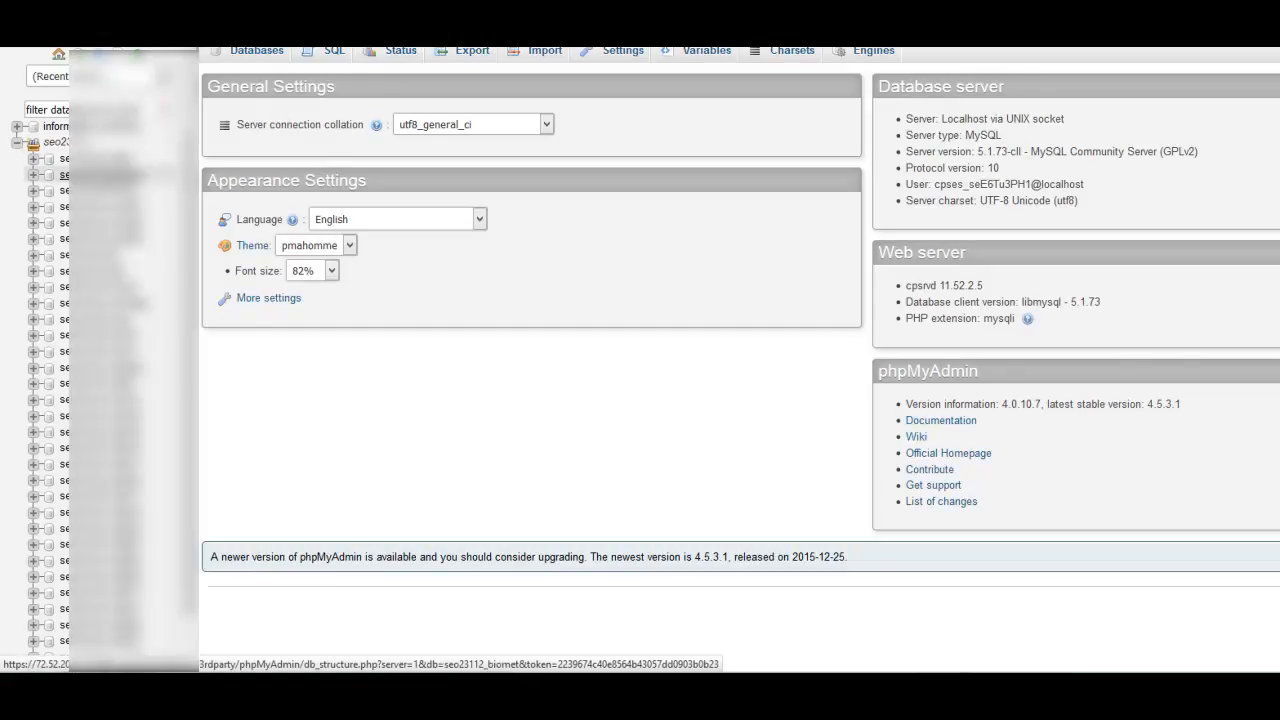
pyautogui.click(64, 255)
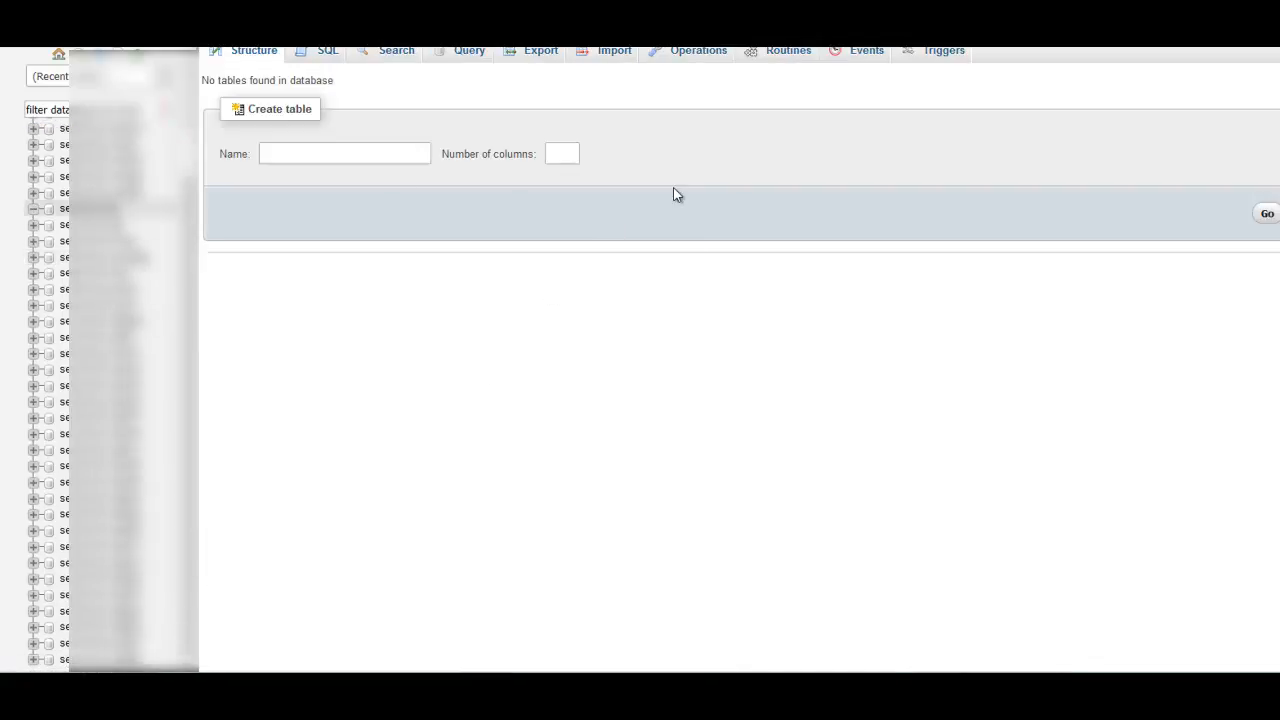
# Choose seo2311_wp545.sql from Fitness Store Install Files as the file to import into the seo23112_fit database.
pyautogui.click(620, 58)
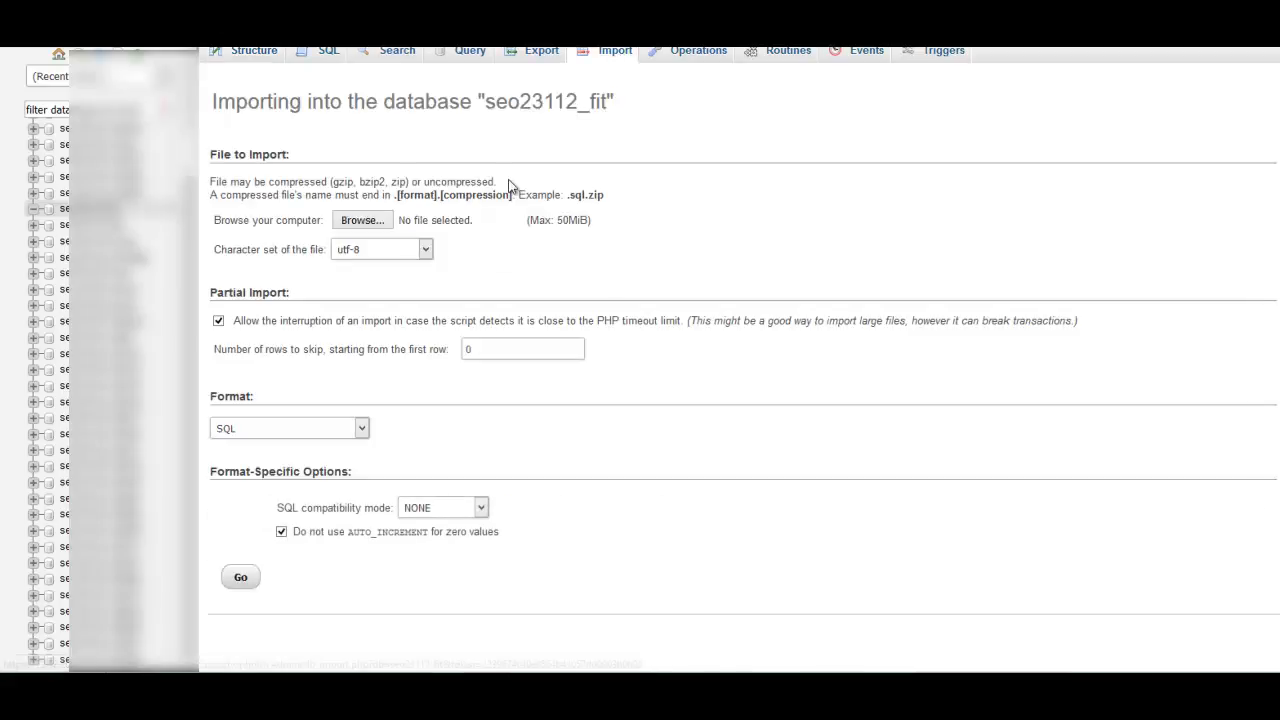
pyautogui.click(360, 220)
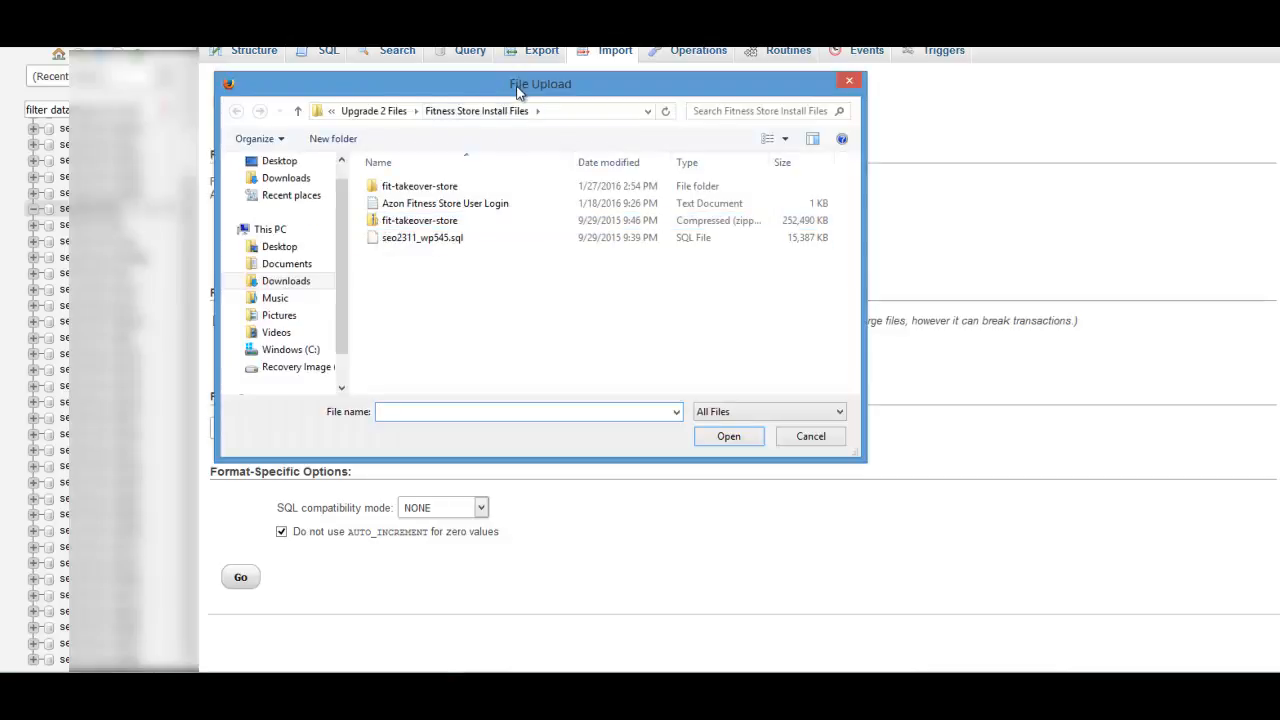
pyautogui.moveTo(517, 92); pyautogui.dragTo(590, 134)
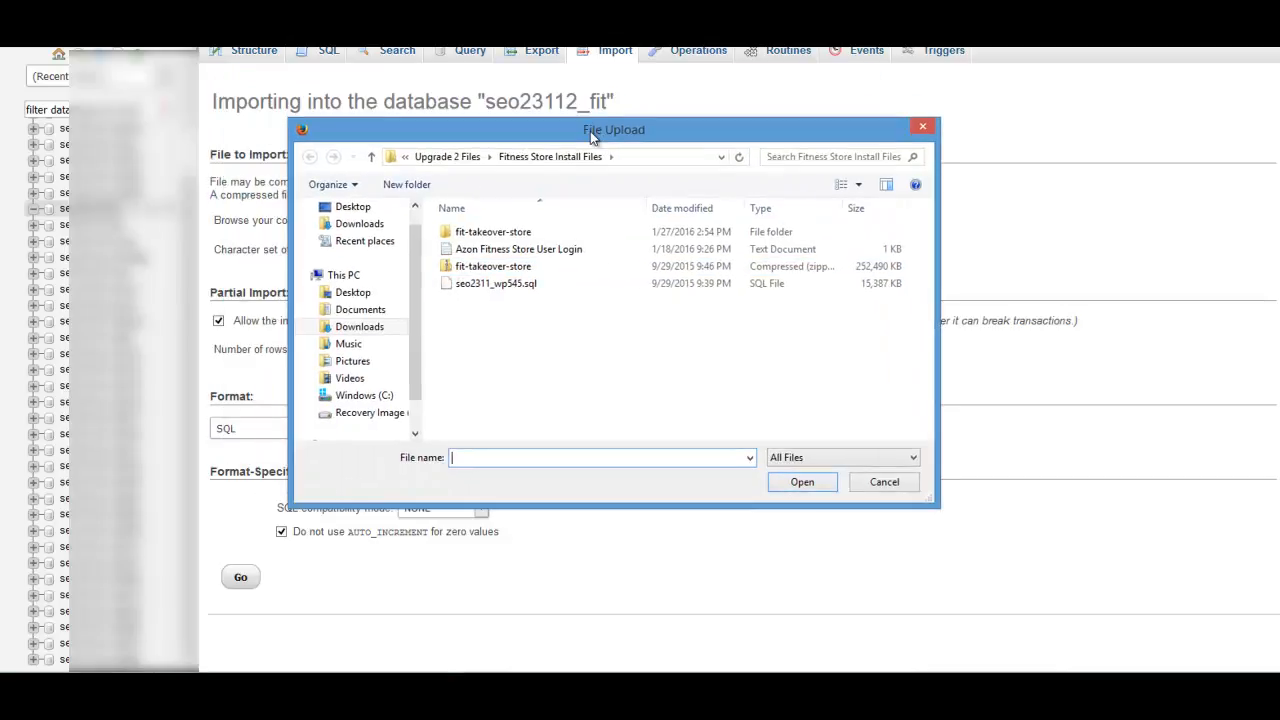
pyautogui.click(498, 285)
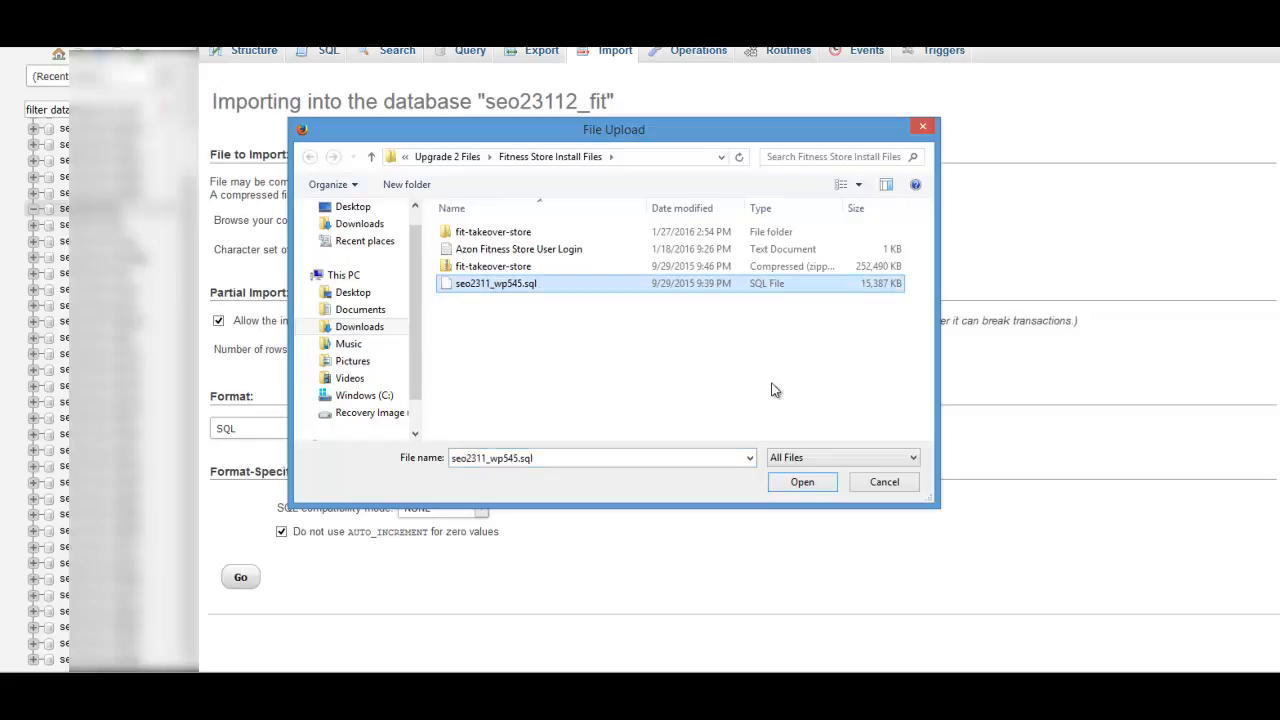
pyautogui.click(799, 484)
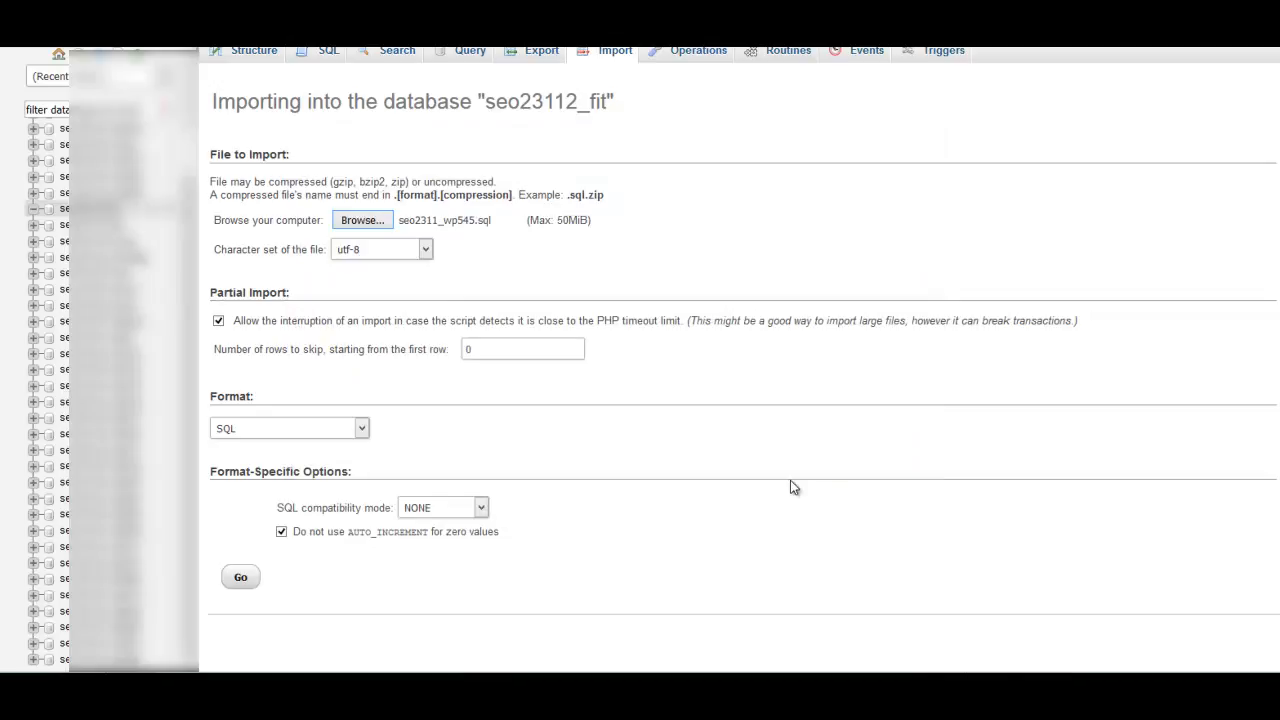
# Run the SQL import into the seo23112_fit database and open its wp_options table to view the rows.
pyautogui.click(241, 577)
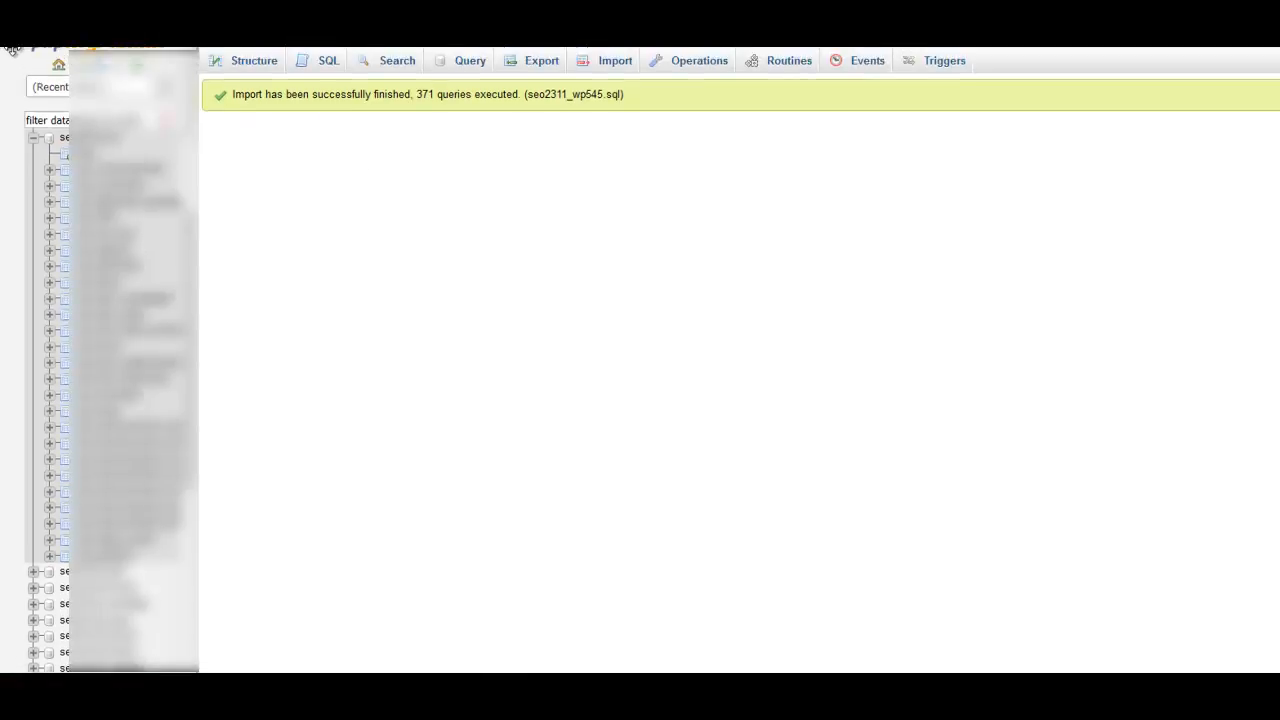
pyautogui.click(253, 66)
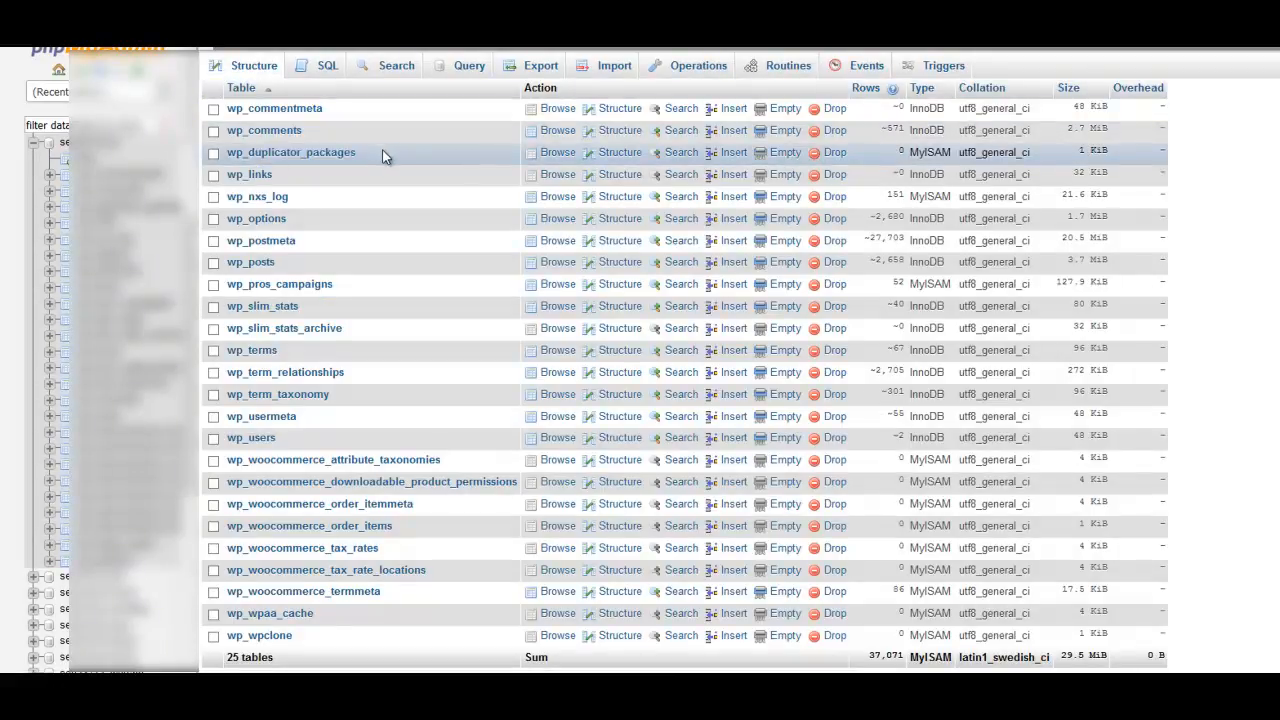
pyautogui.click(258, 219)
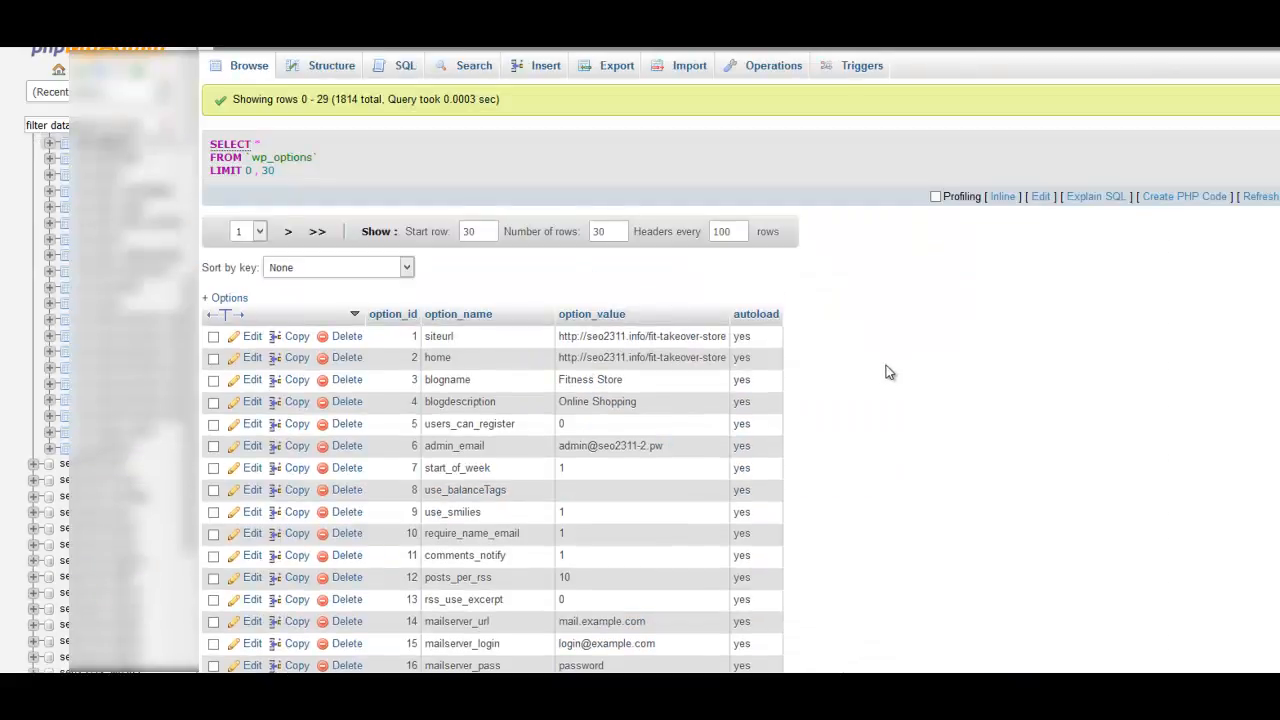
pyautogui.scroll(-1, 783, 323)
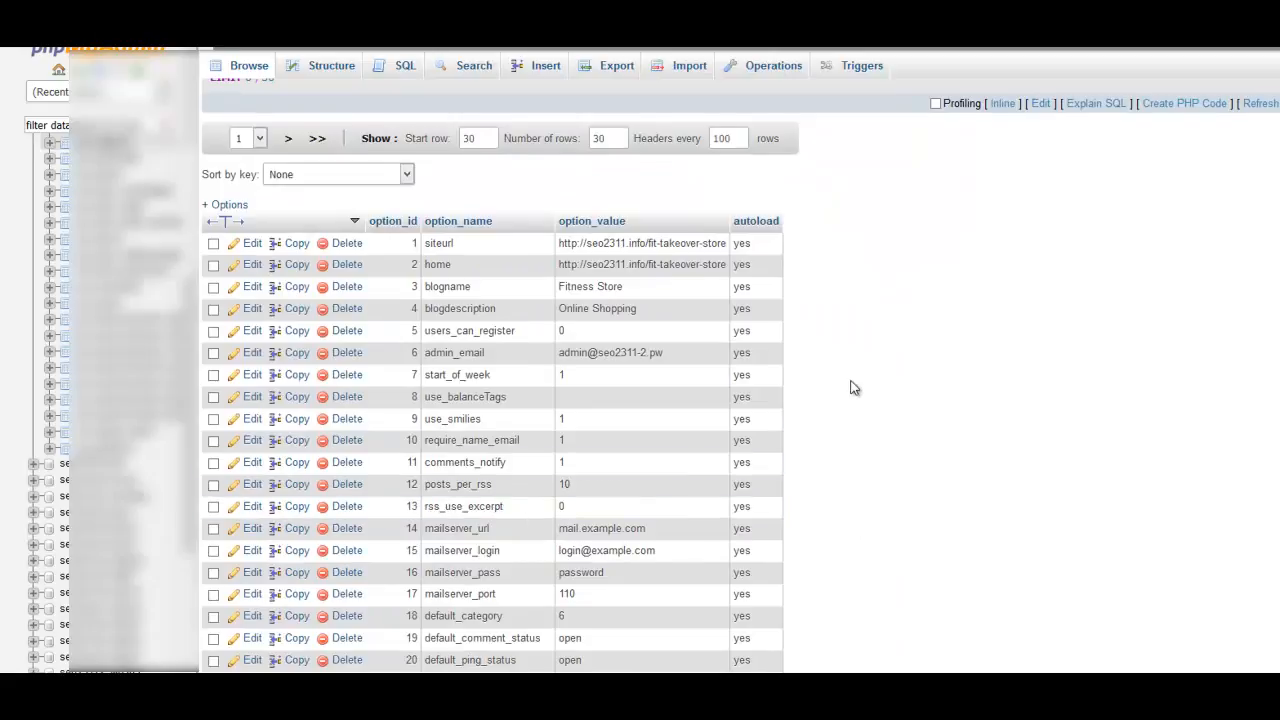
pyautogui.scroll(1, 851, 391)
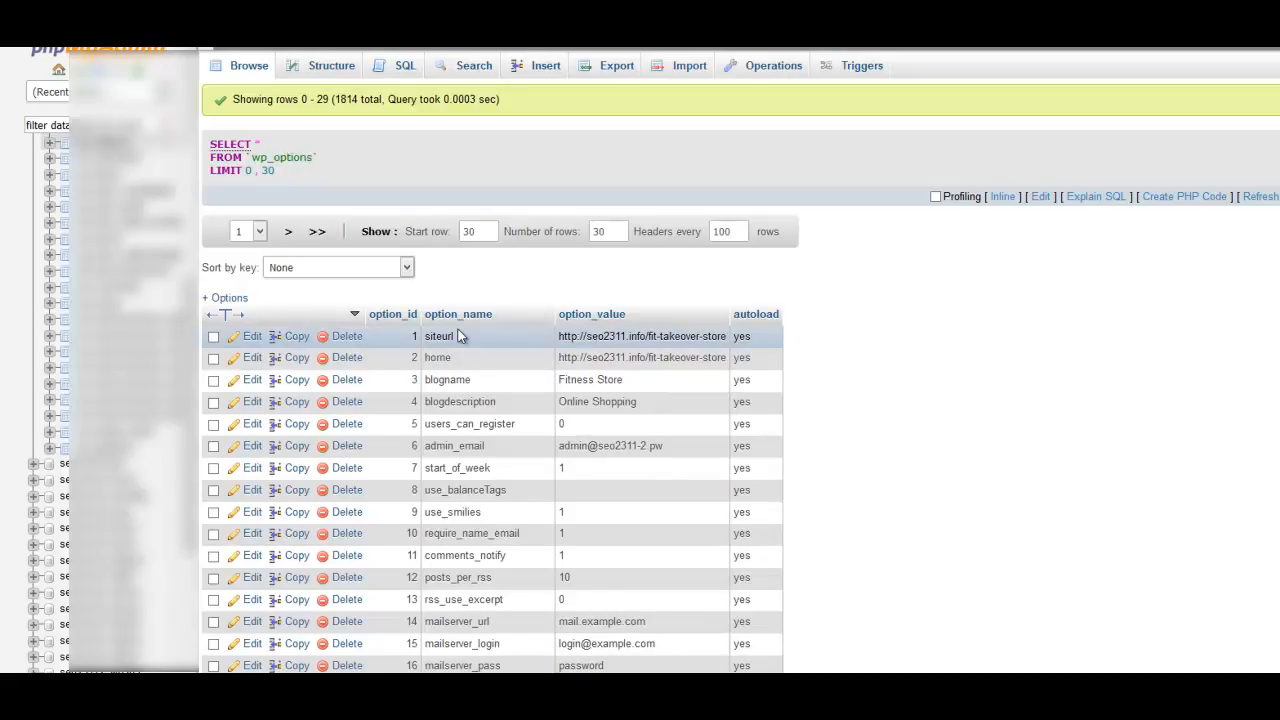
pyautogui.click(249, 338)
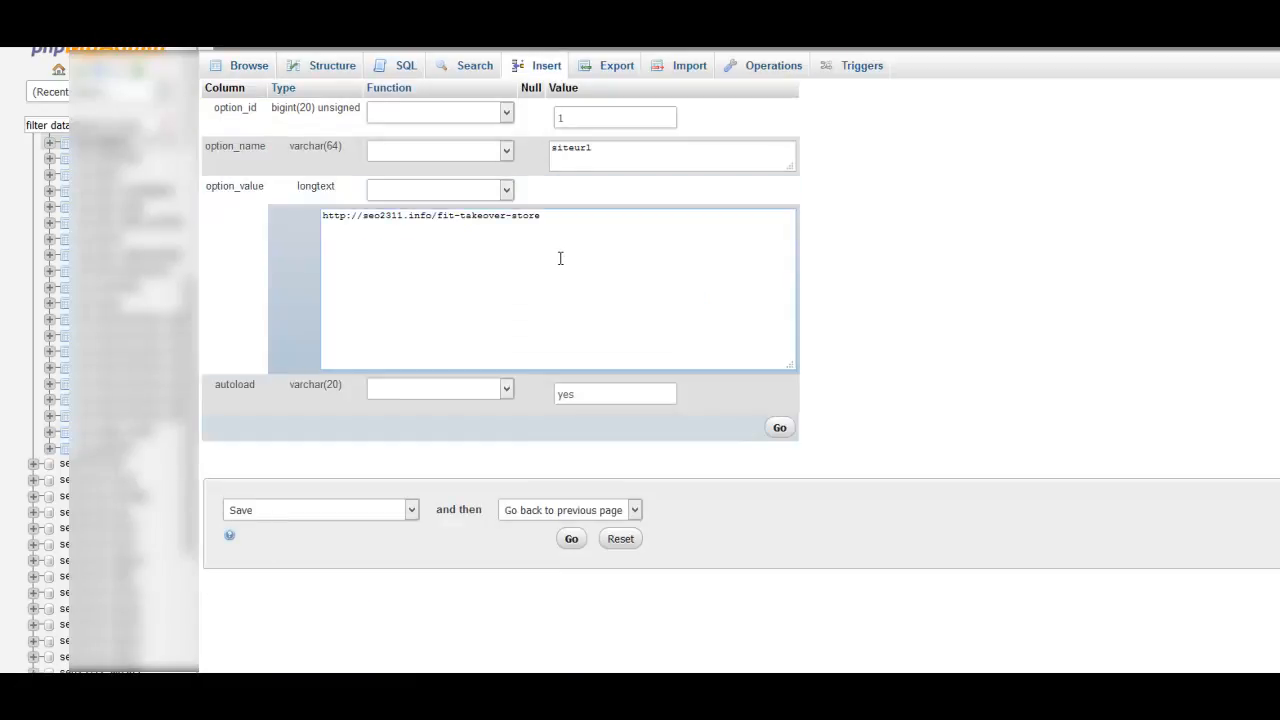
pyautogui.moveTo(323, 216); pyautogui.dragTo(546, 215)
pyautogui.click(410, 248)
pyautogui.moveTo(364, 217); pyautogui.dragTo(593, 229)
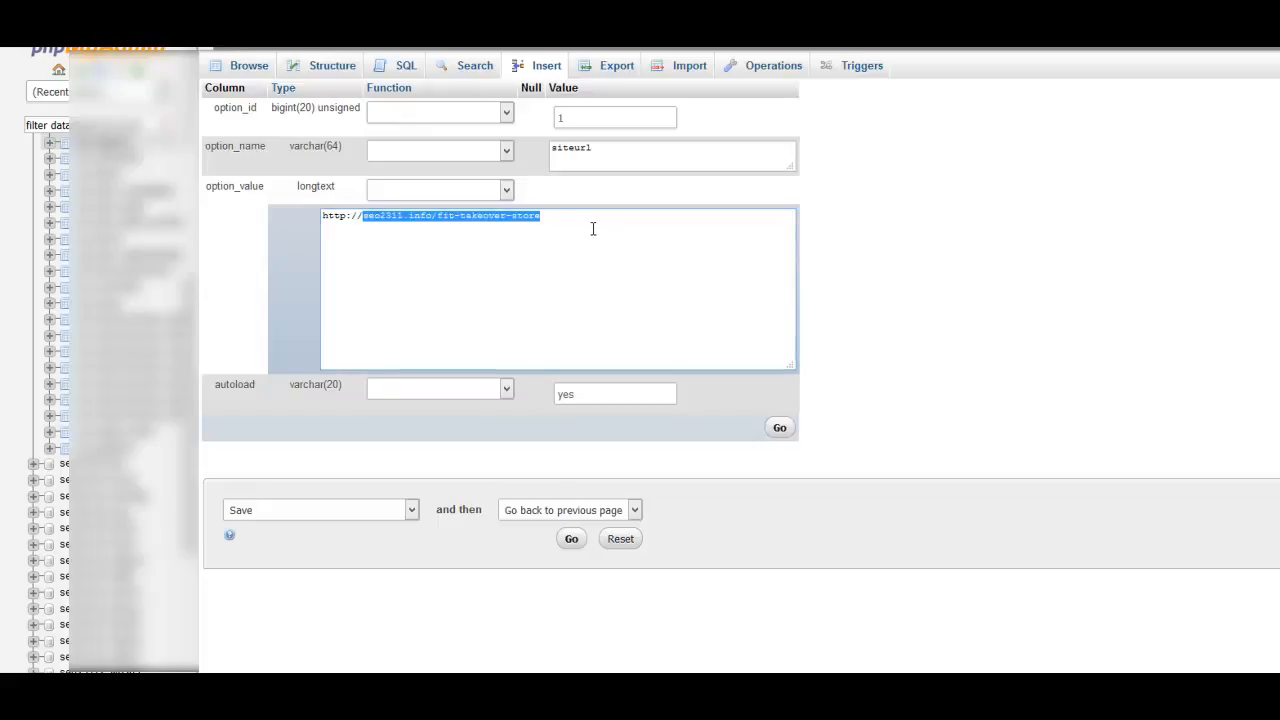
pyautogui.write('yourfitnessstorename.com')
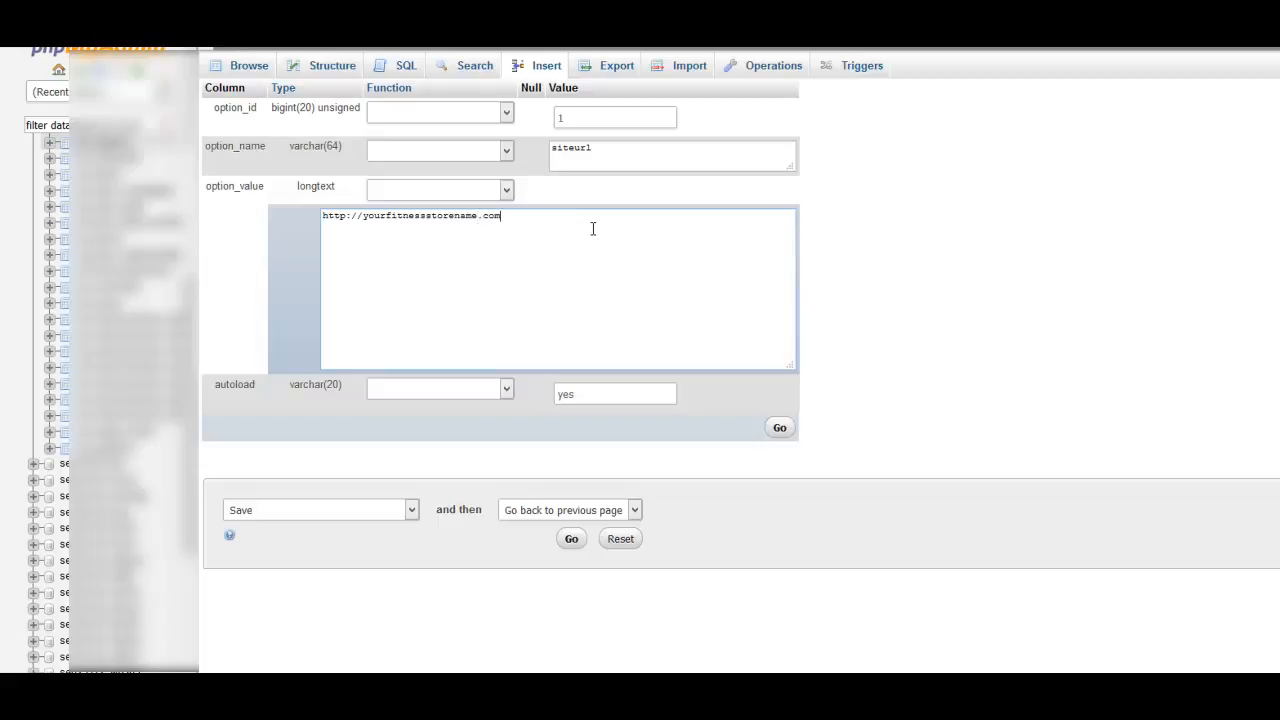
pyautogui.press('BackSpace')
pyautogui.press('BackSpace')
pyautogui.press('BackSpace')
pyautogui.press('BackSpace')
pyautogui.press('BackSpace')
pyautogui.press('BackSpace')
pyautogui.press('BackSpace')
pyautogui.press('BackSpace')
pyautogui.press('BackSpace')
pyautogui.press('BackSpace')
pyautogui.press('BackSpace')
pyautogui.press('BackSpace')
pyautogui.press('BackSpace')
pyautogui.press('BackSpace')
pyautogui.press('BackSpace')
pyautogui.press('BackSpace')
pyautogui.write('seo2311-2.pw/fitness-store-training')
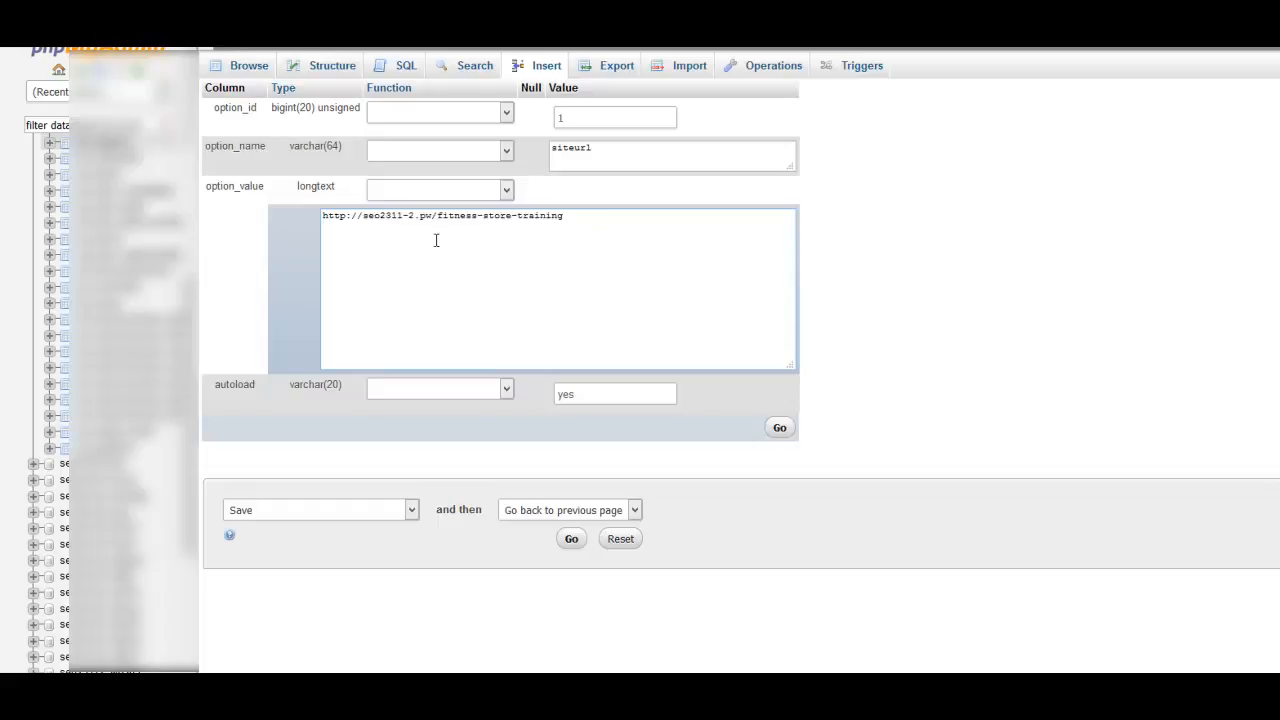
pyautogui.moveTo(322, 218); pyautogui.dragTo(565, 224)
pyautogui.click(565, 224)
pyautogui.click(780, 432)
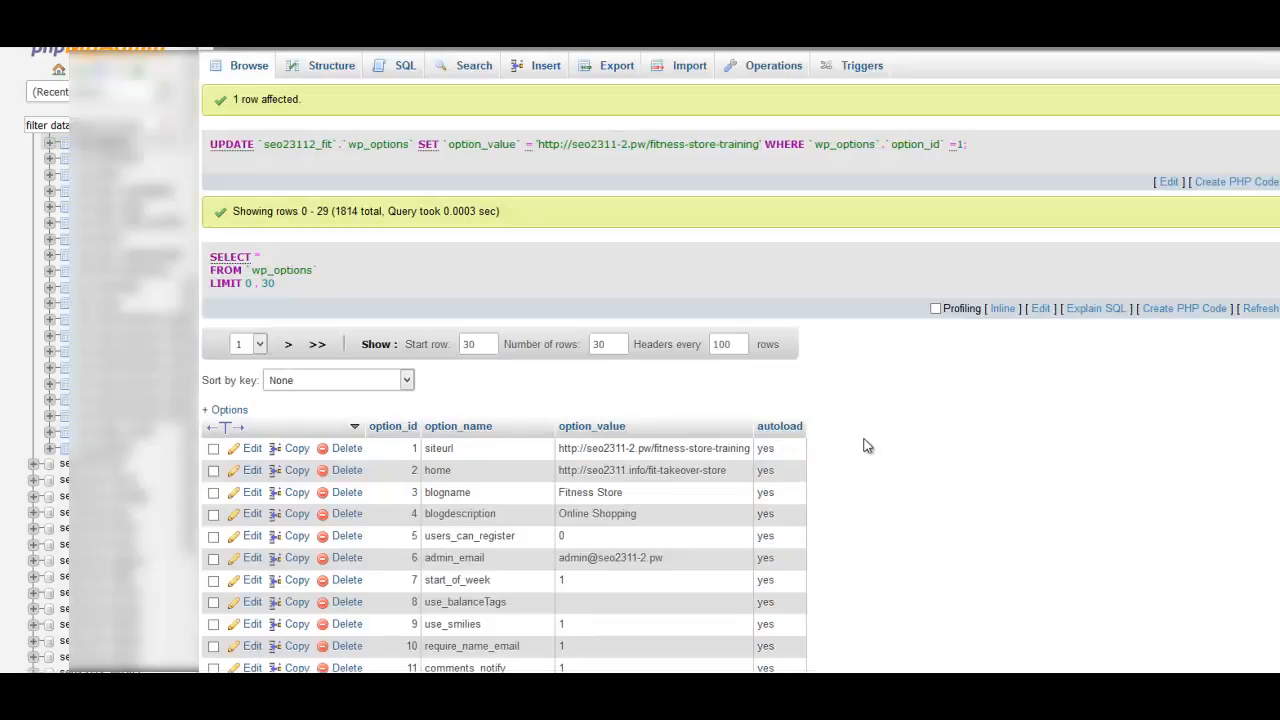
pyautogui.scroll(-1, 866, 443)
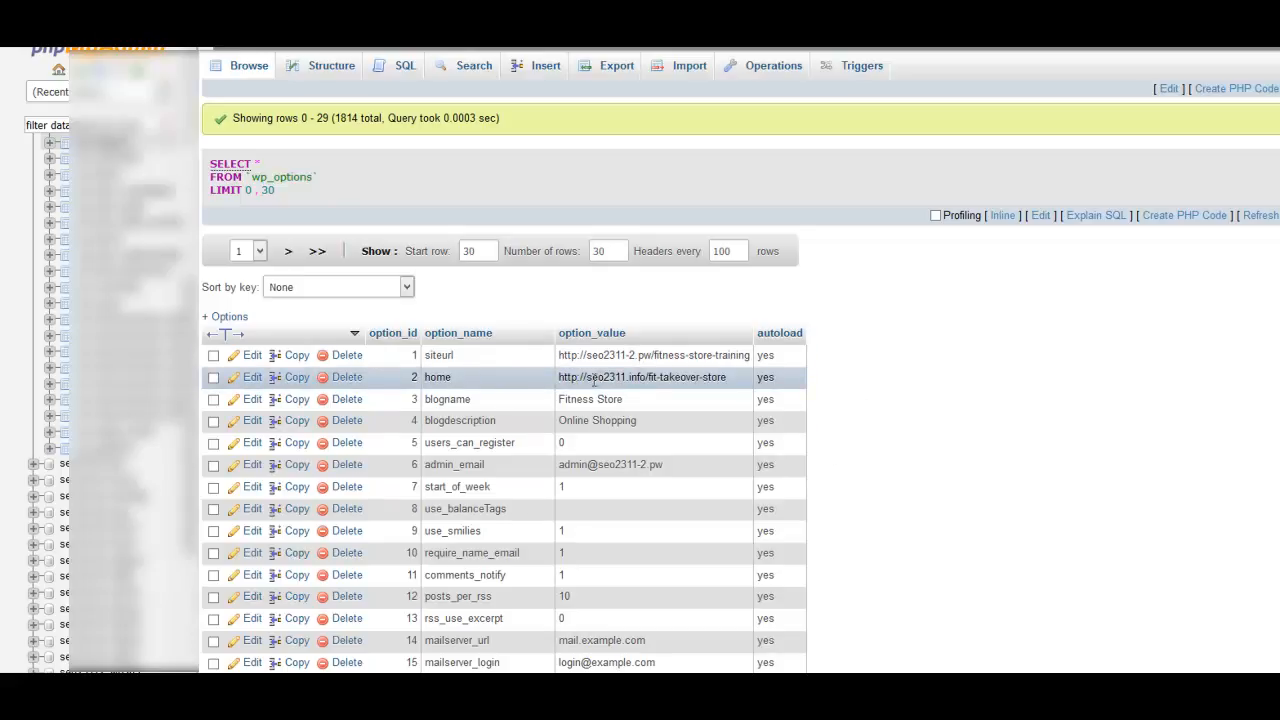
pyautogui.click(252, 383)
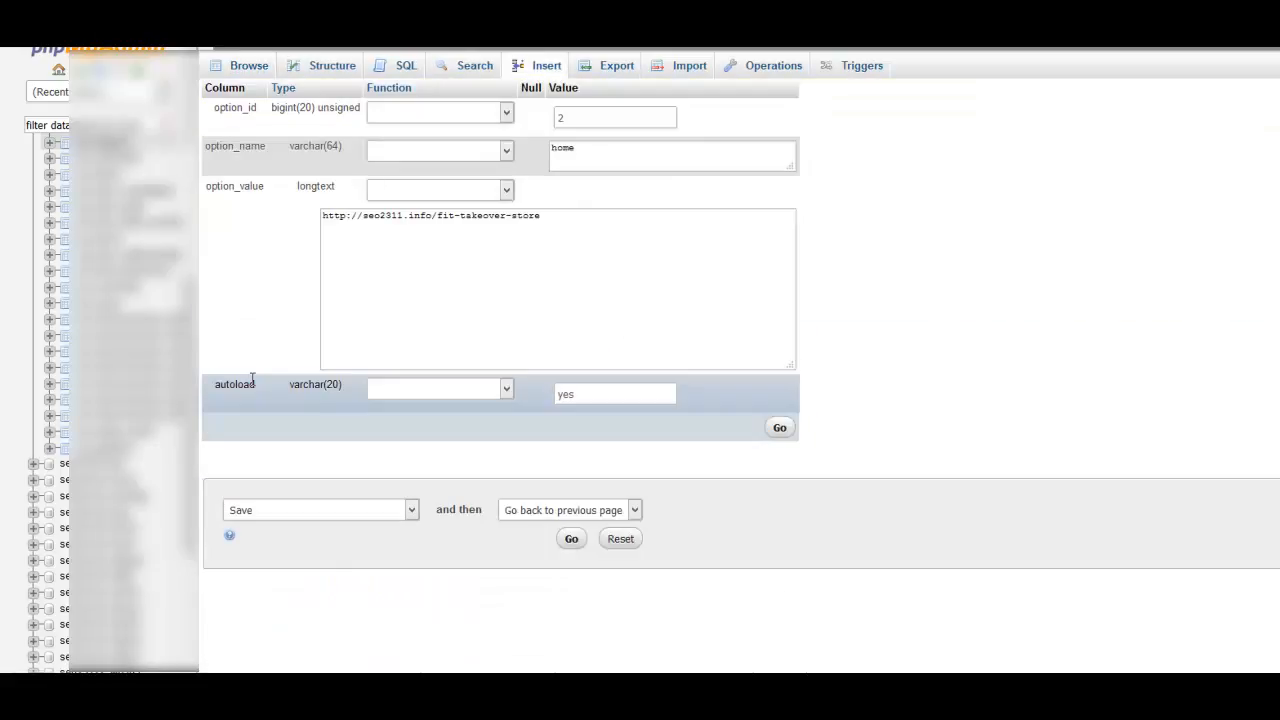
pyautogui.moveTo(323, 216); pyautogui.dragTo(566, 224)
pyautogui.write('fitness-store-training')
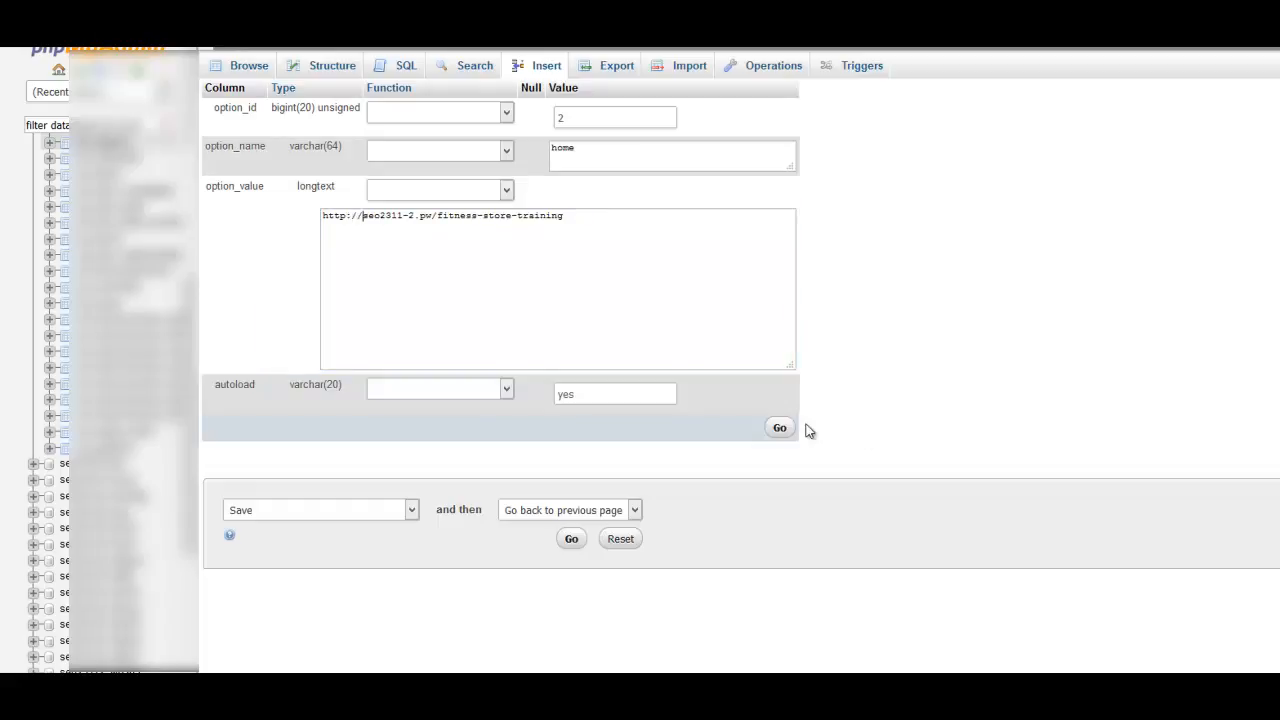
pyautogui.click(780, 429)
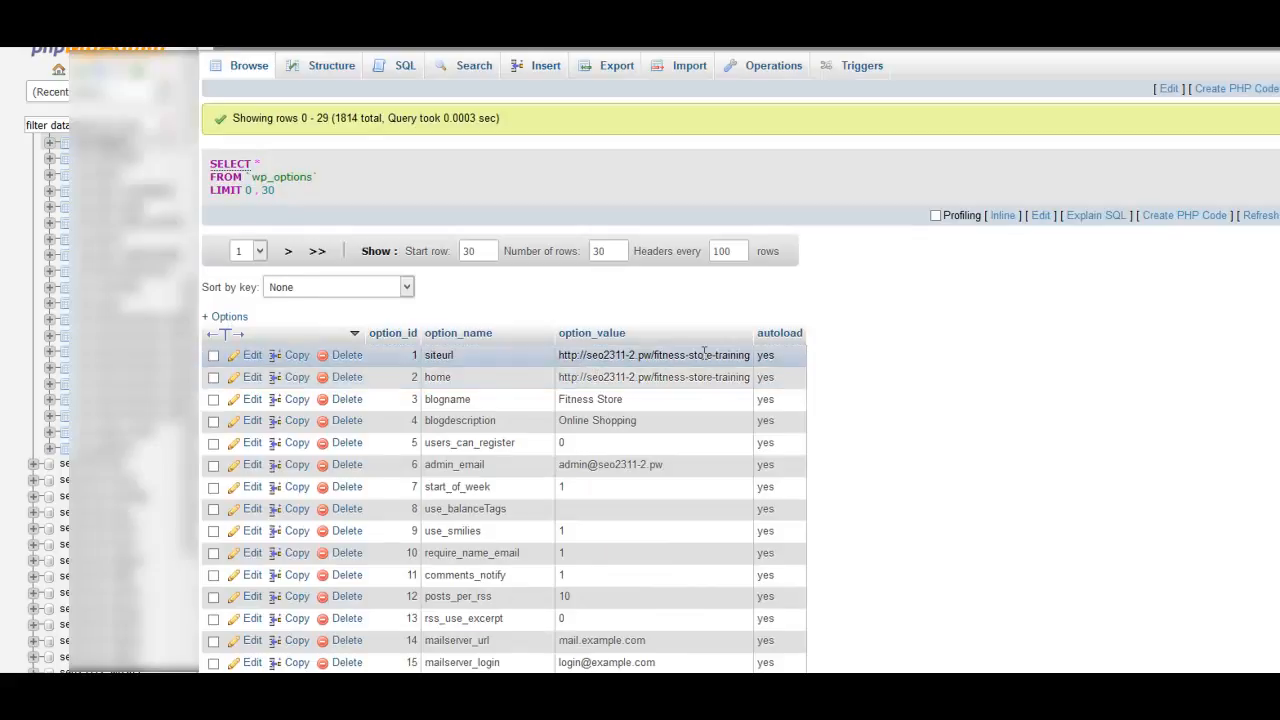
pyautogui.scroll(-5, 920, 360)
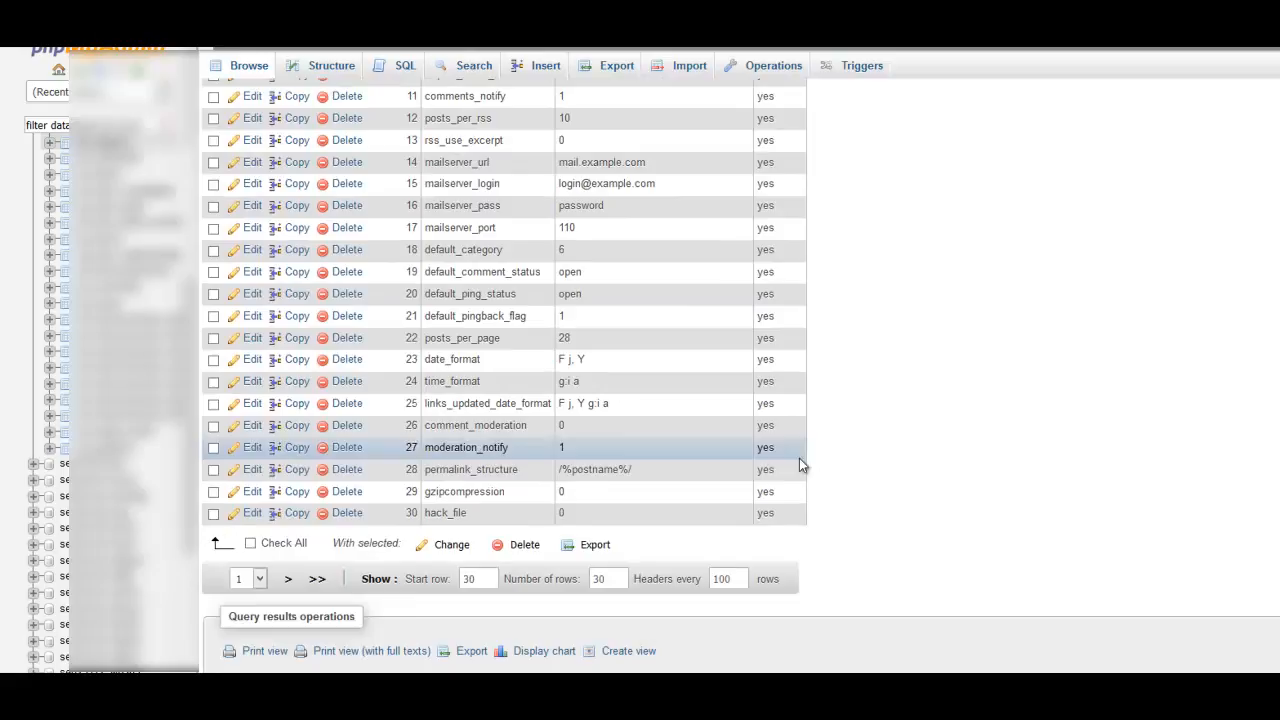
pyautogui.click(288, 582)
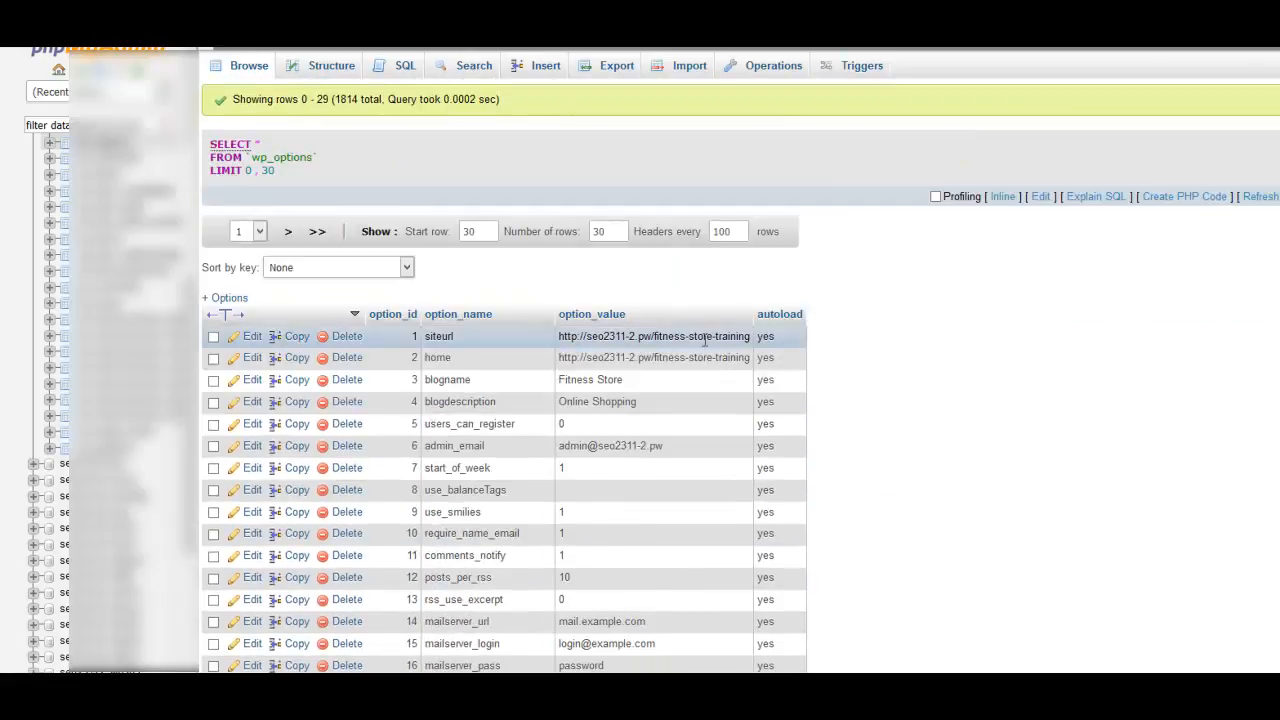
pyautogui.scroll(-1, 851, 366)
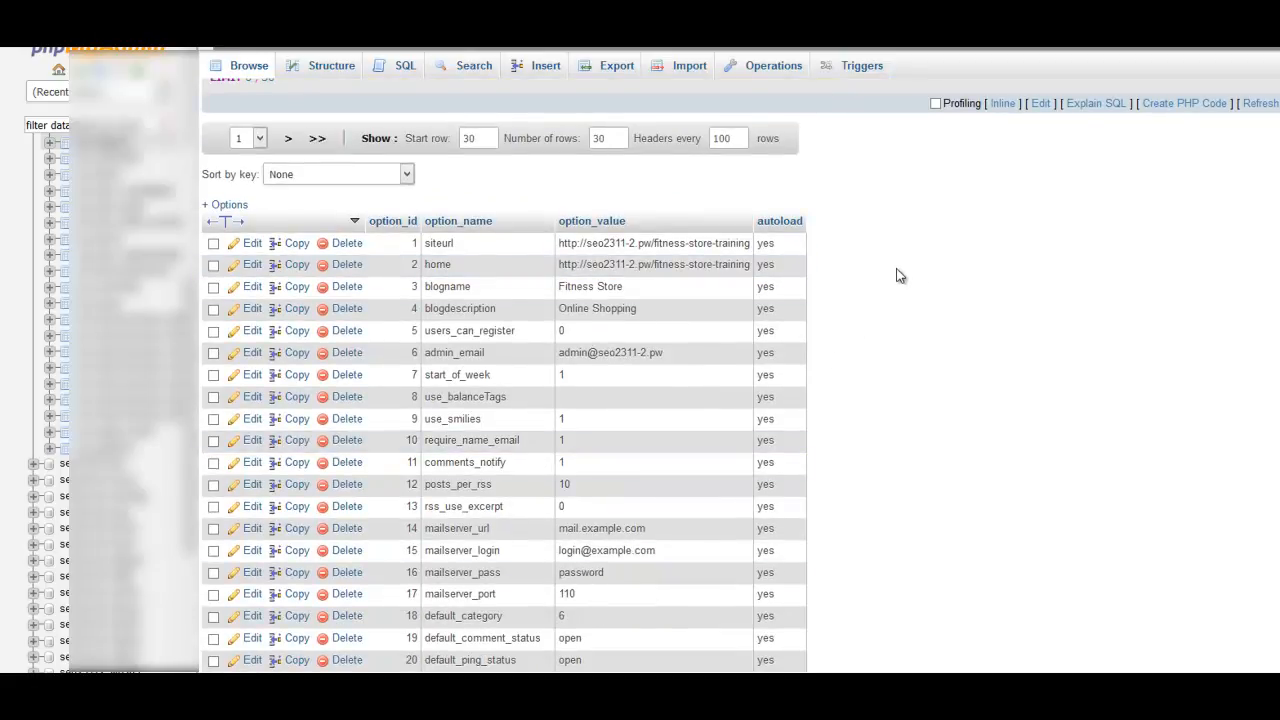
pyautogui.scroll(1, 900, 274)
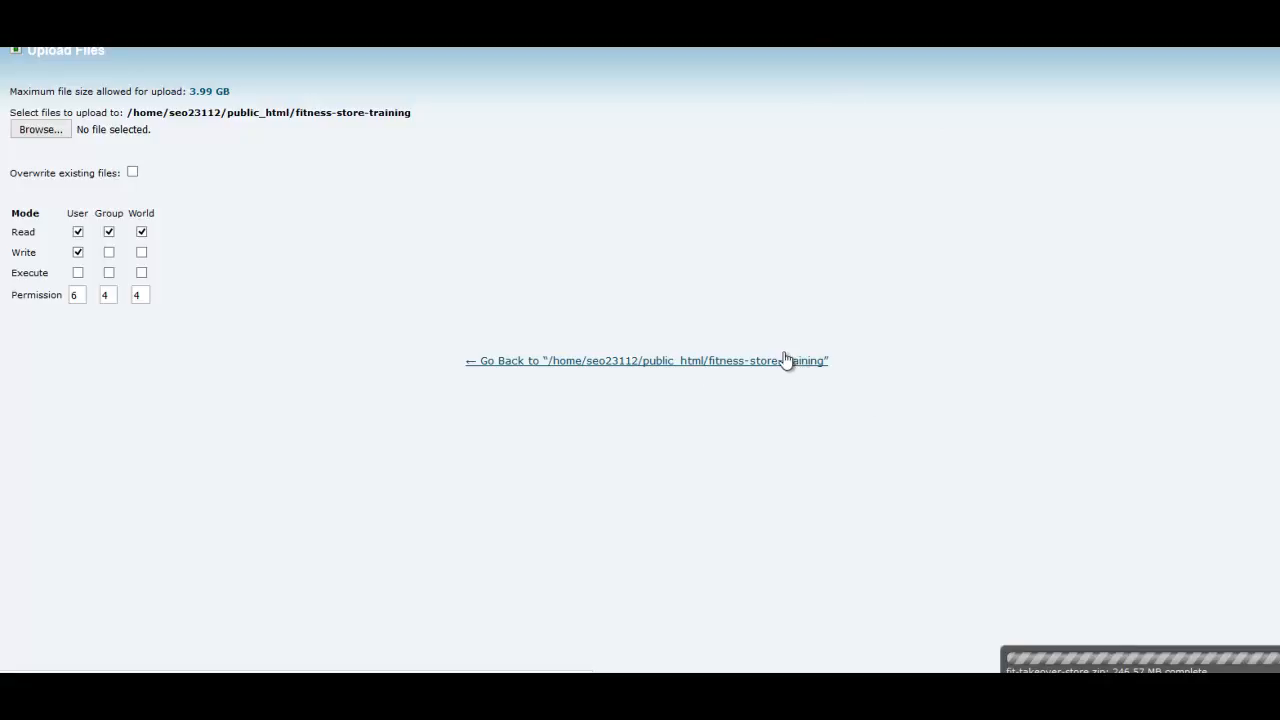
# Return from the upload page to the fitness-store-training folder, extract fit-takeover-store.zip into /public_html/fitness-store-training and refresh the file list.
pyautogui.click(748, 358)
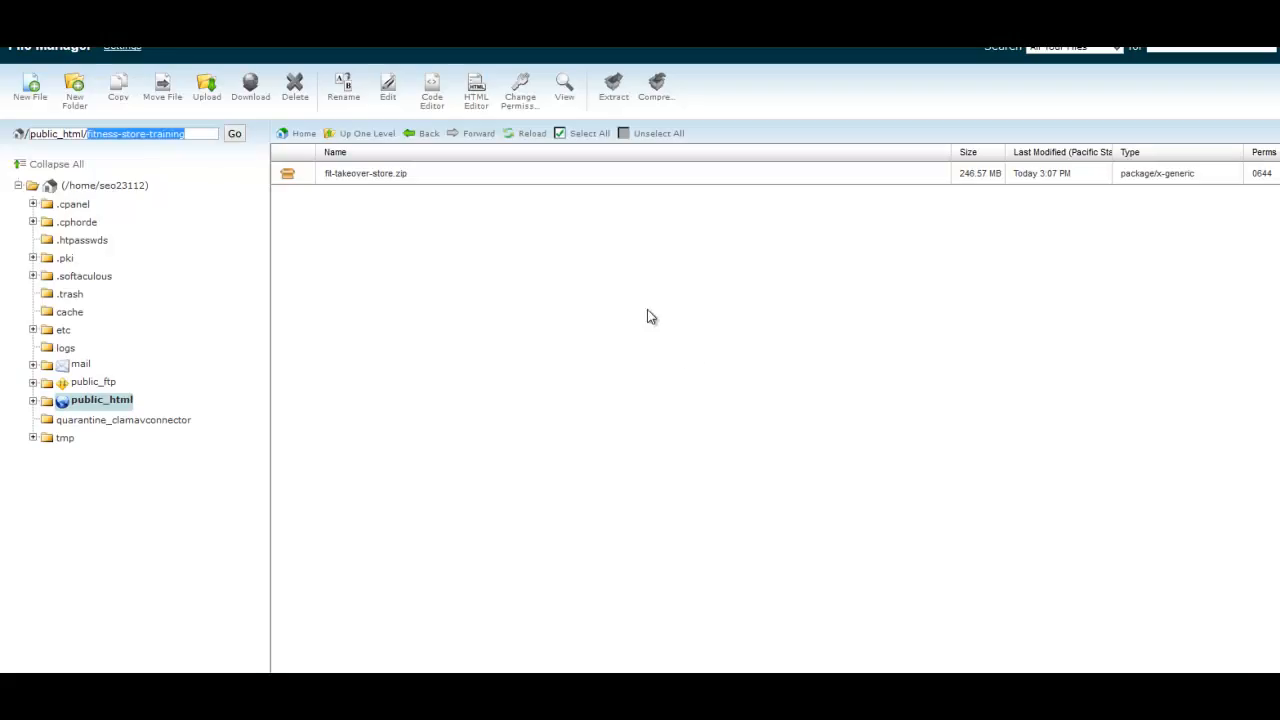
pyautogui.click(298, 176)
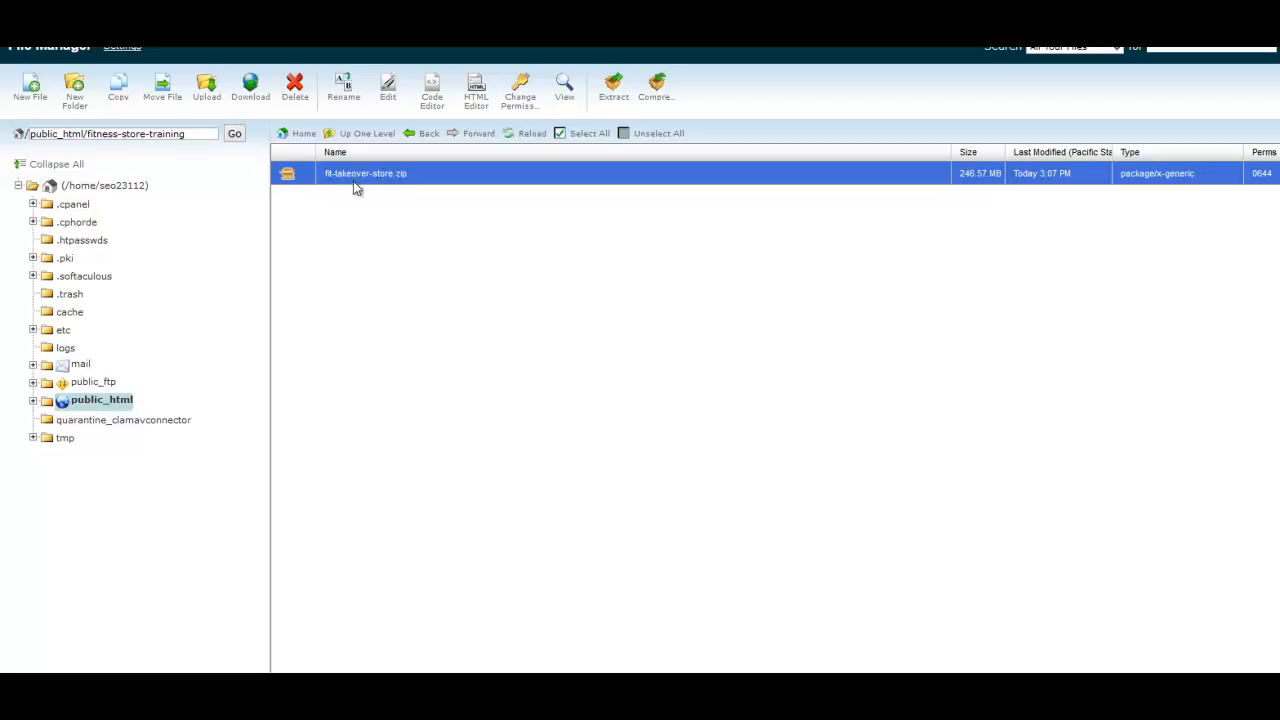
pyautogui.click(613, 98)
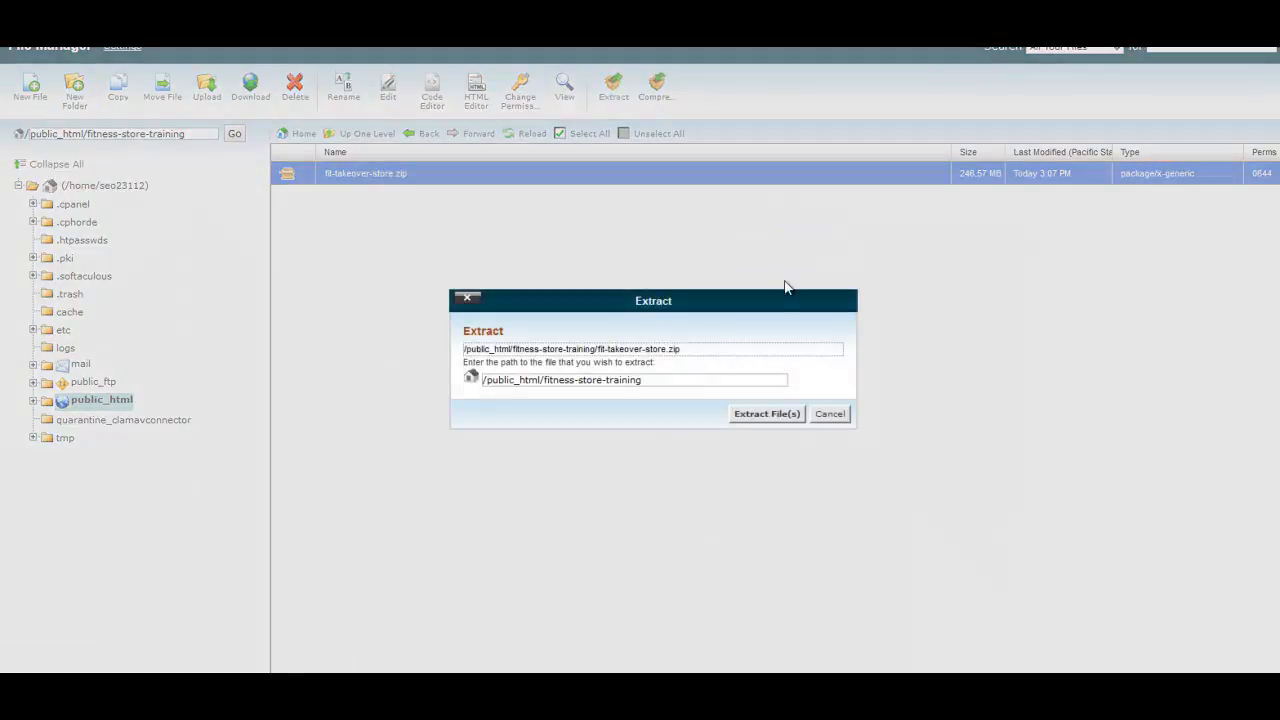
pyautogui.click(765, 414)
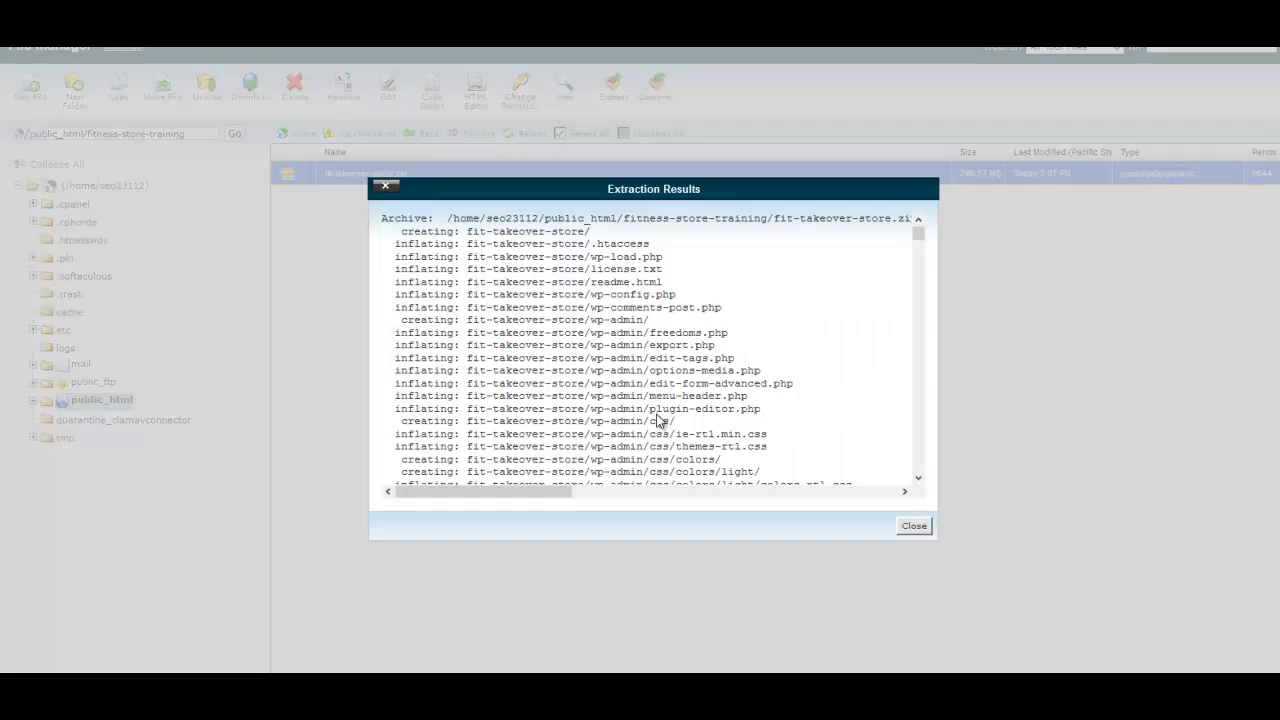
pyautogui.click(914, 527)
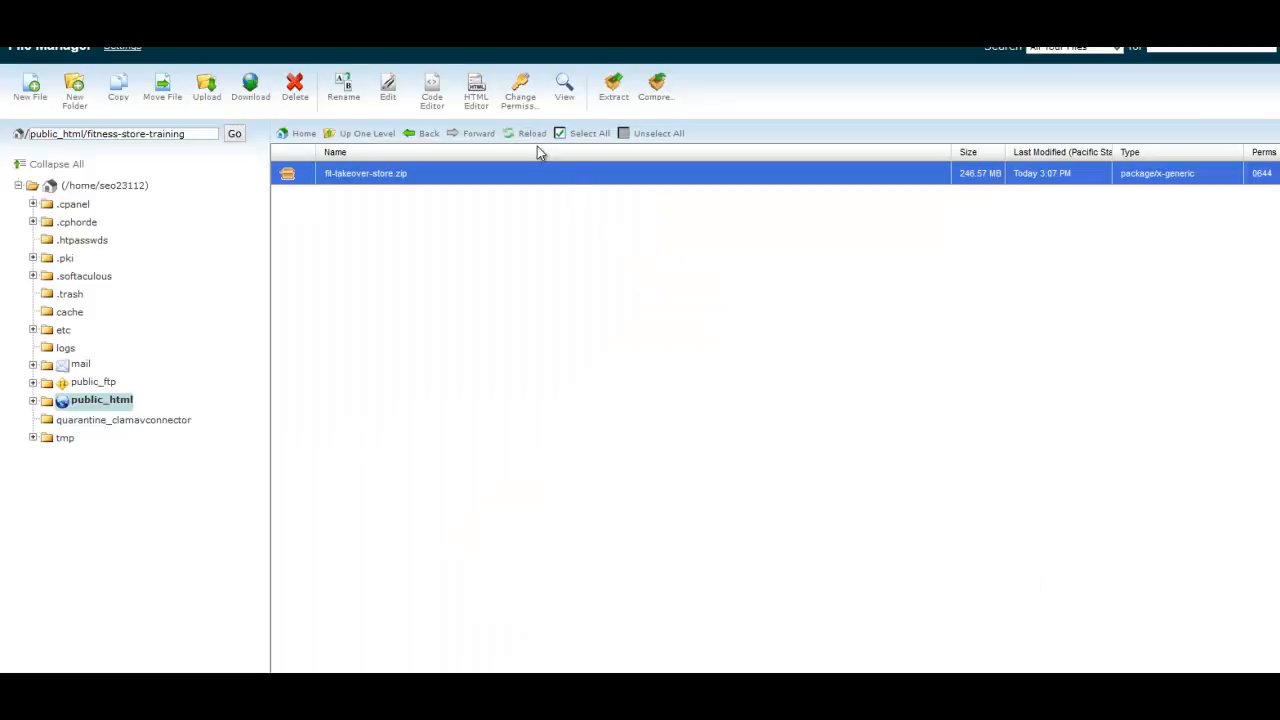
pyautogui.click(533, 141)
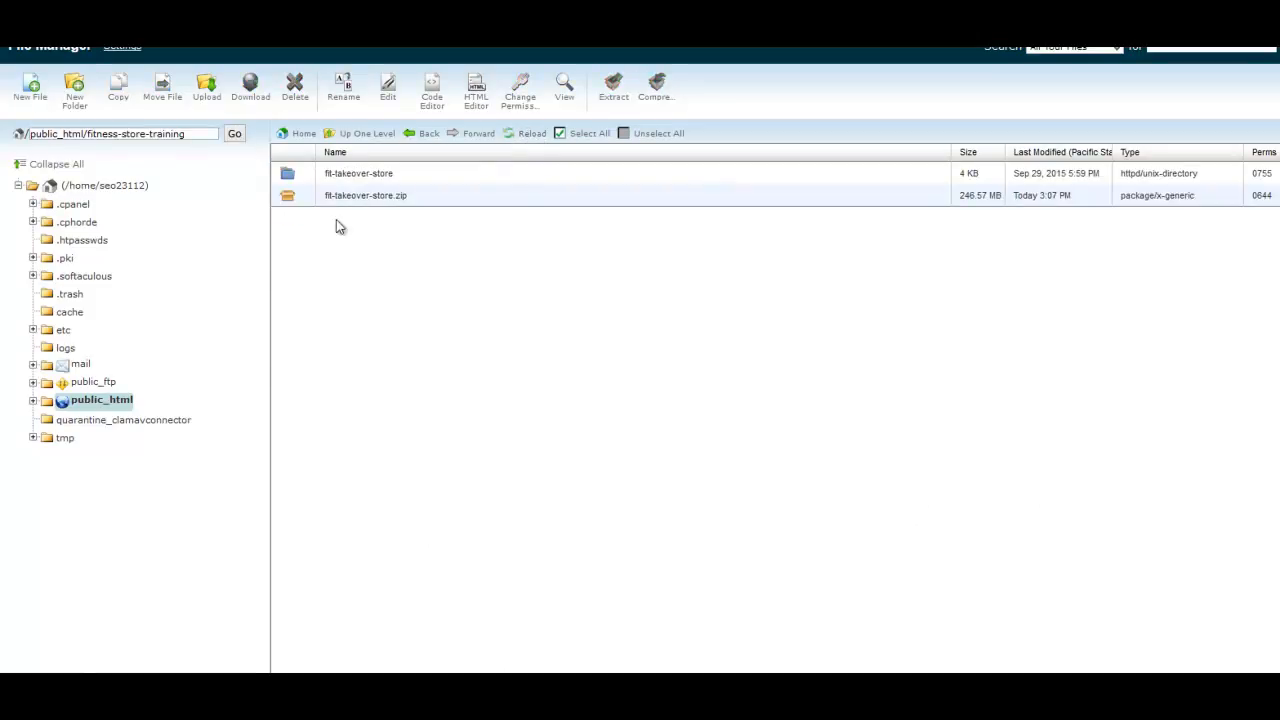
# Open the extracted fit-takeover-store folder.
pyautogui.click(288, 176)
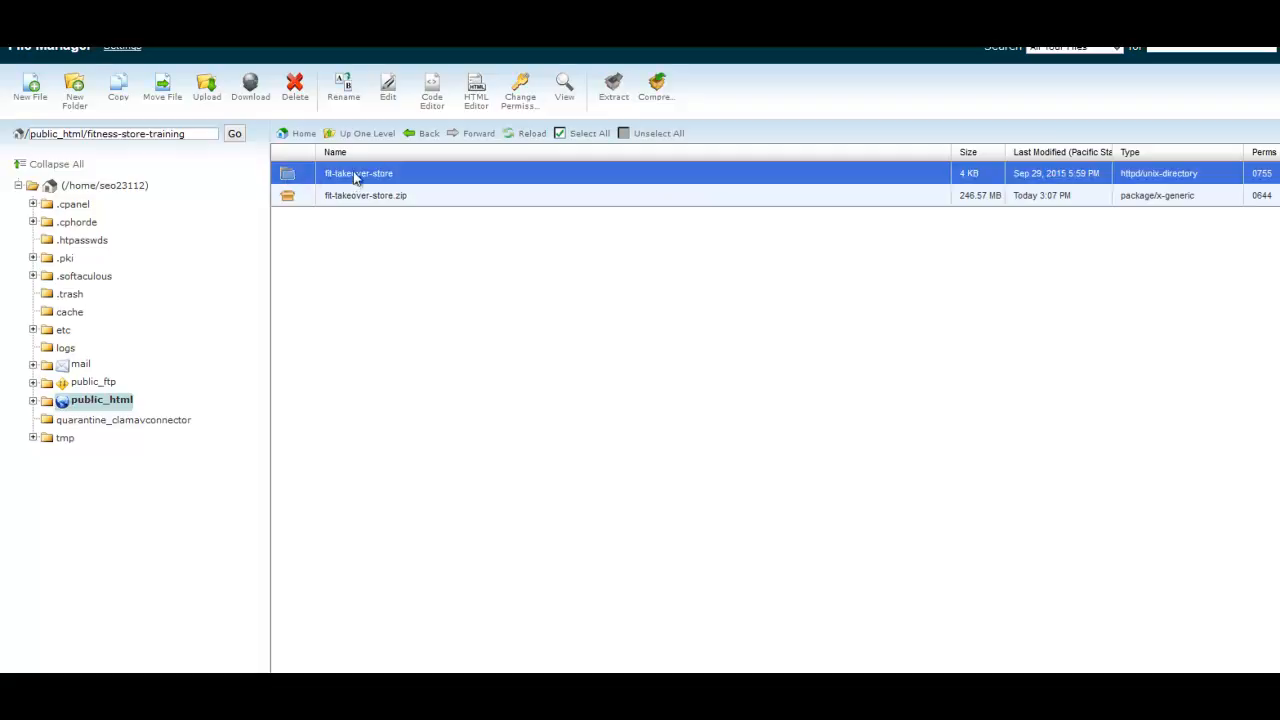
pyautogui.click(392, 198)
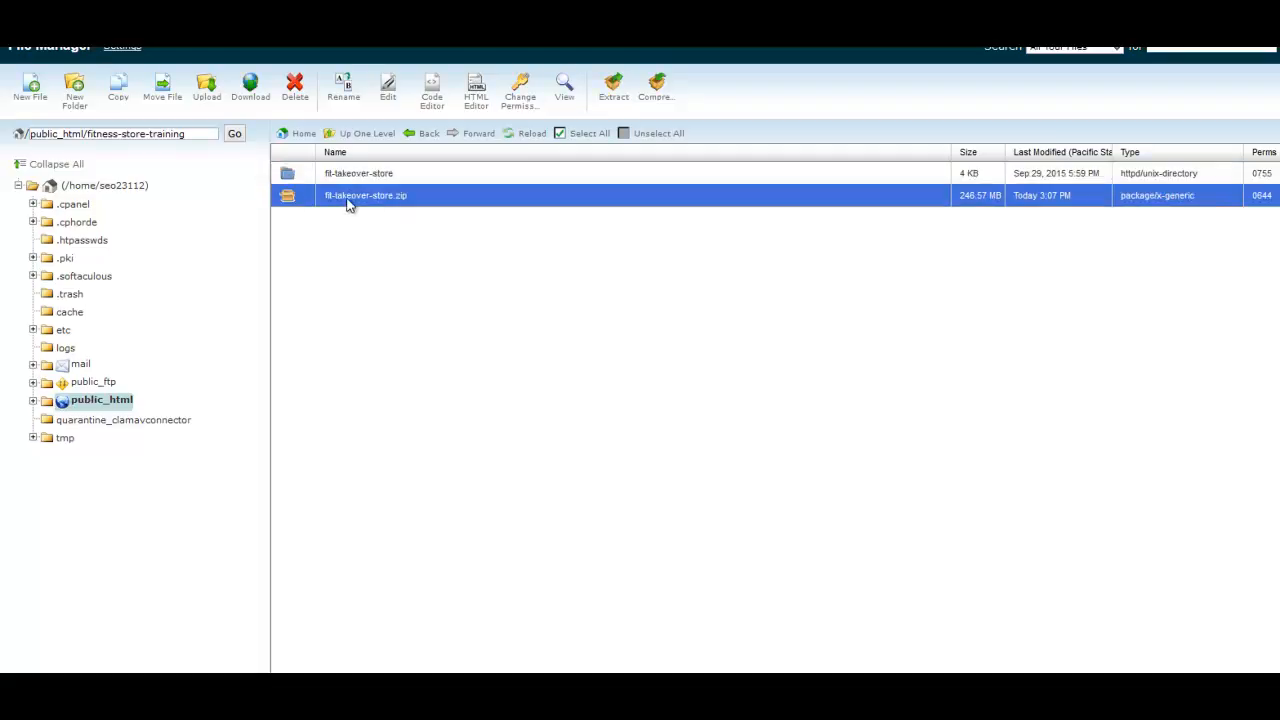
pyautogui.click(288, 178)
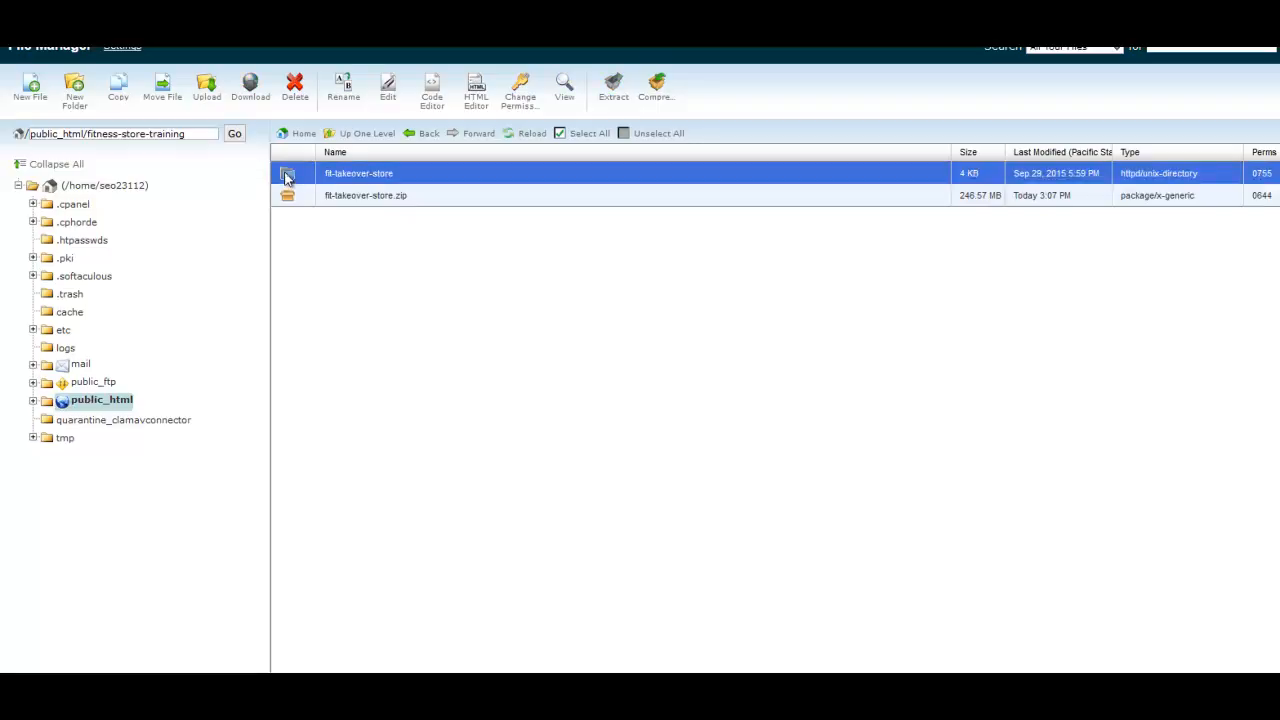
pyautogui.doubleClick(287, 177)
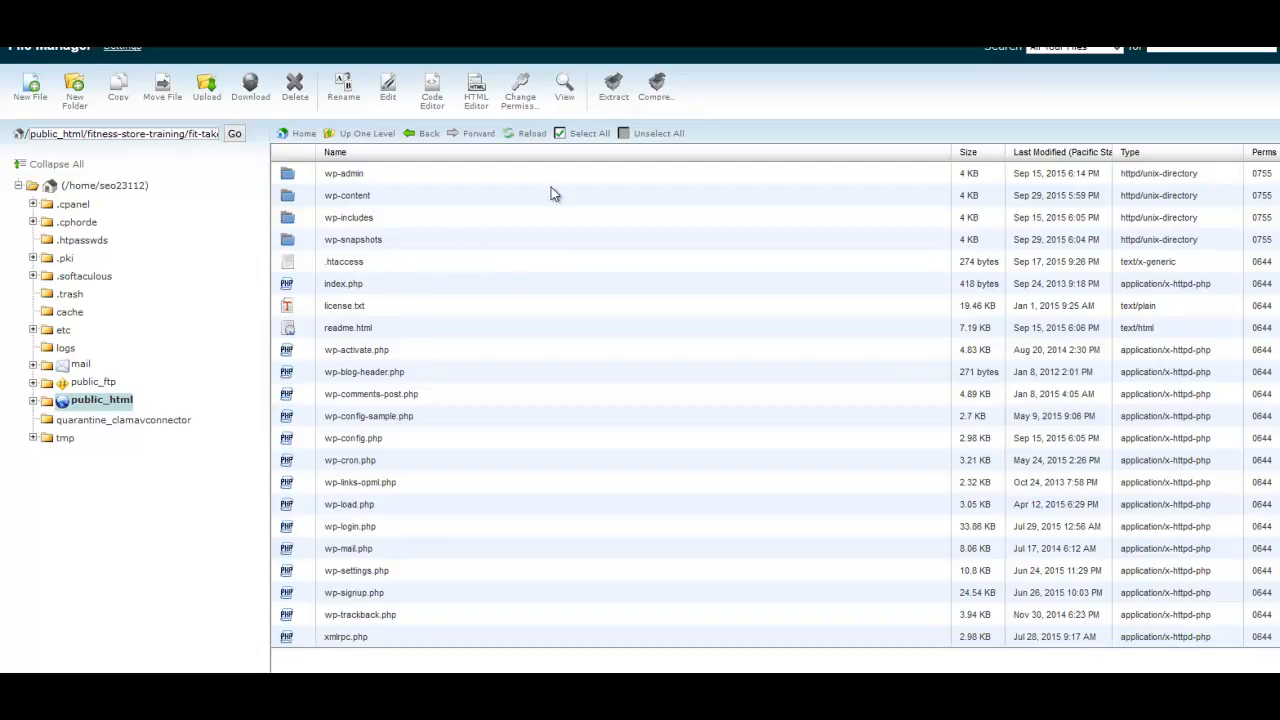
# Move all files and folders from fit-takeover-store to /public_html/fitness-store-training/.
pyautogui.click(585, 134)
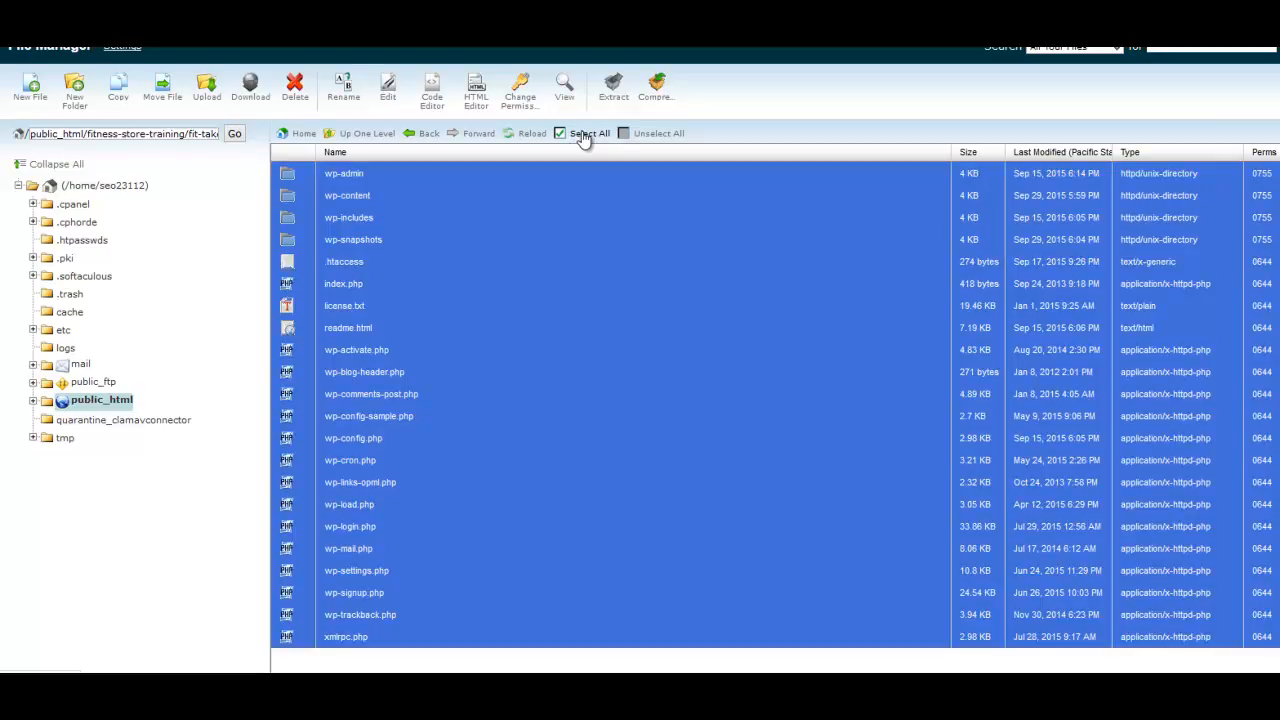
pyautogui.rightClick(398, 207)
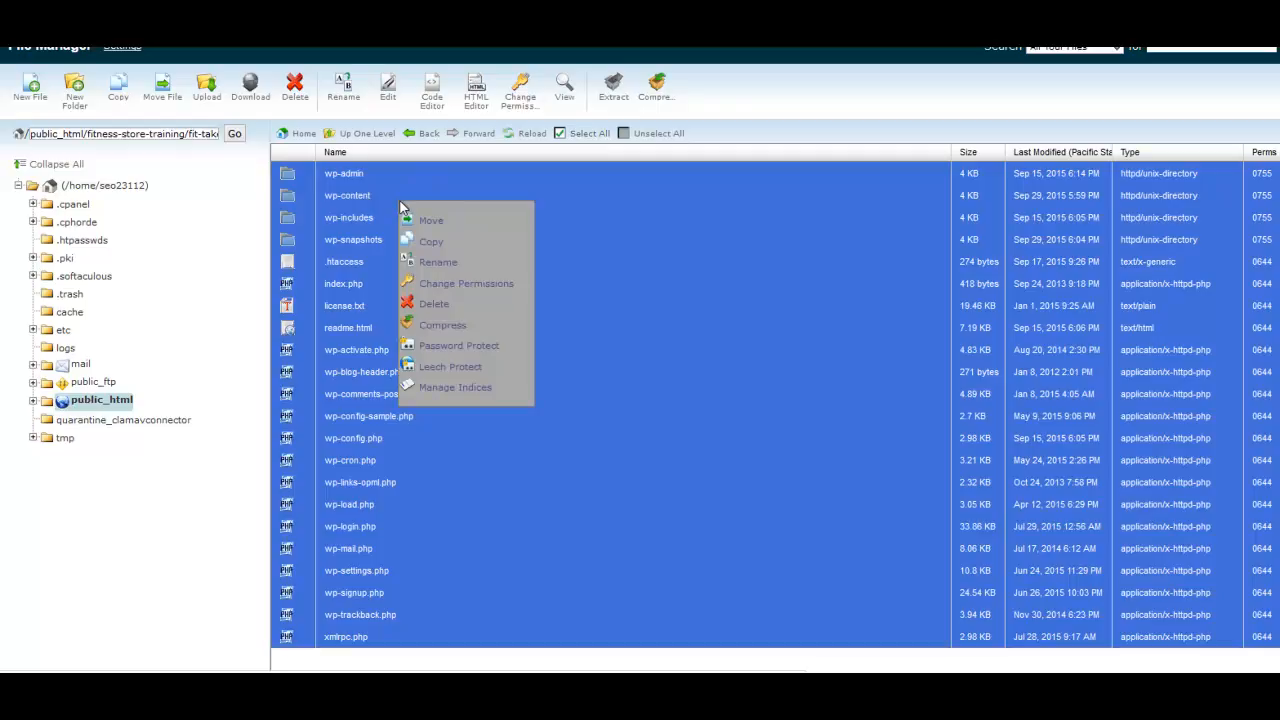
pyautogui.click(431, 221)
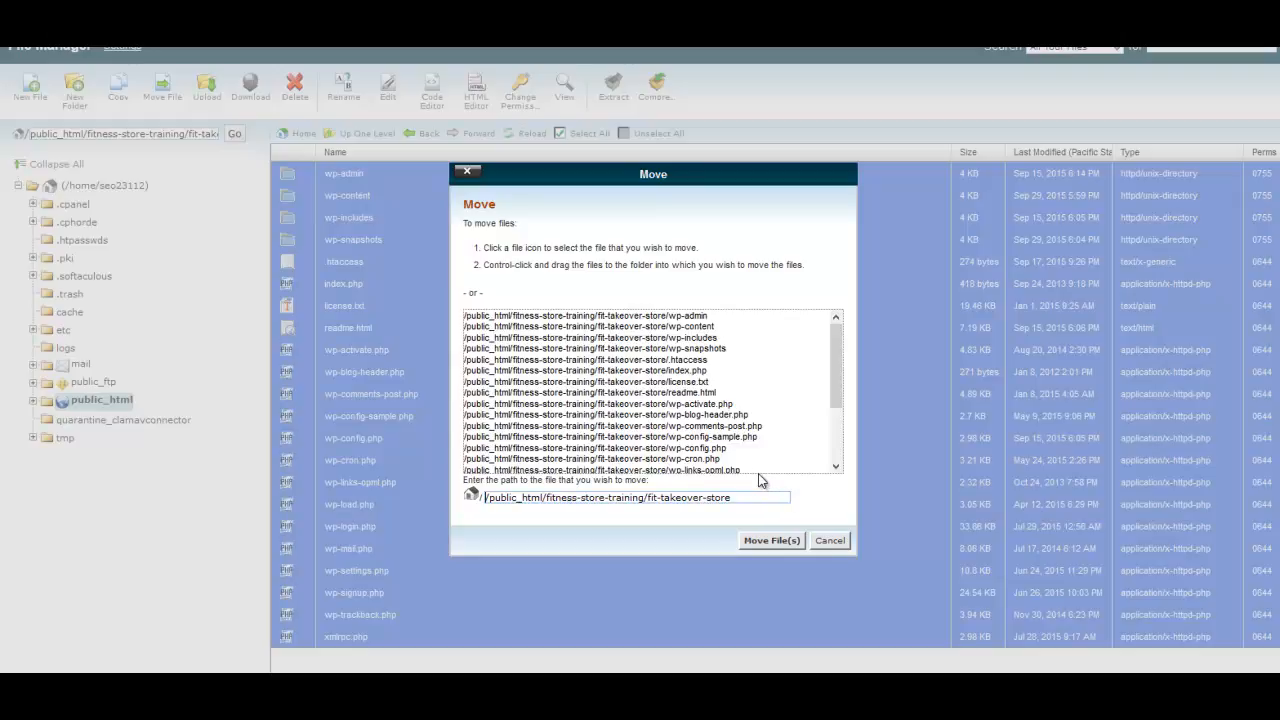
pyautogui.moveTo(742, 496); pyautogui.dragTo(648, 499)
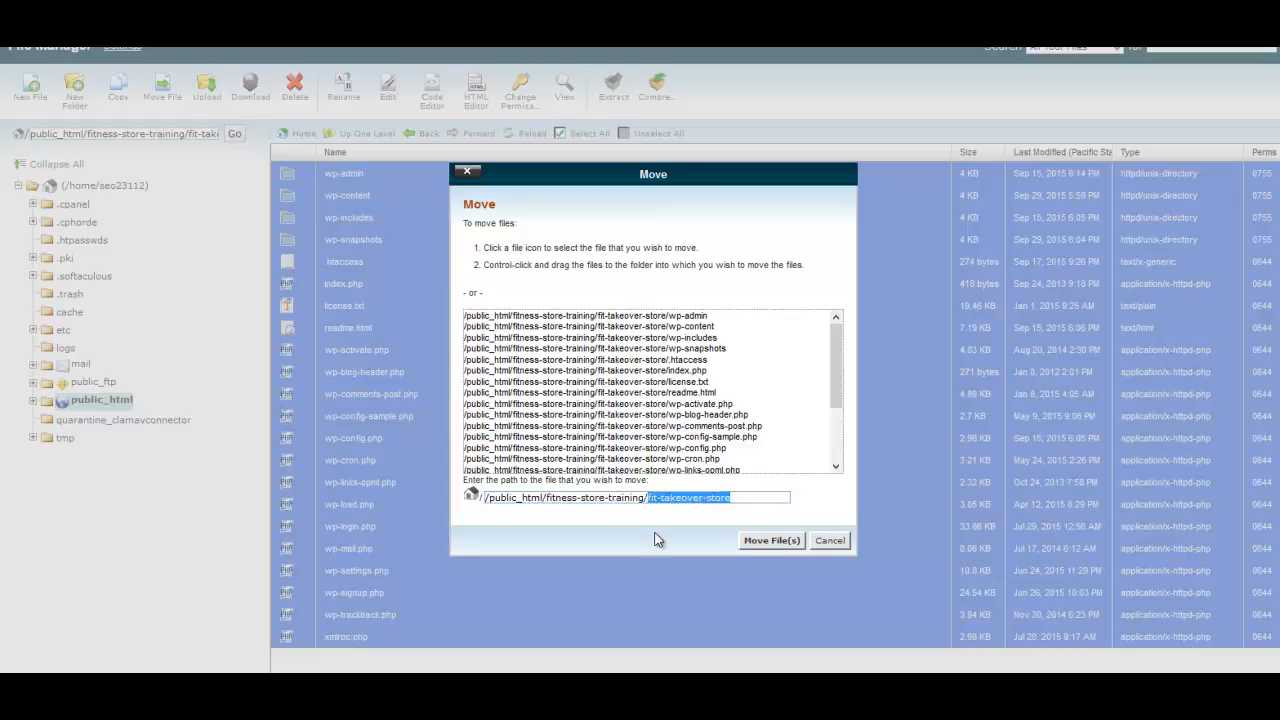
pyautogui.press('BackSpace')
pyautogui.moveTo(546, 497); pyautogui.dragTo(648, 497)
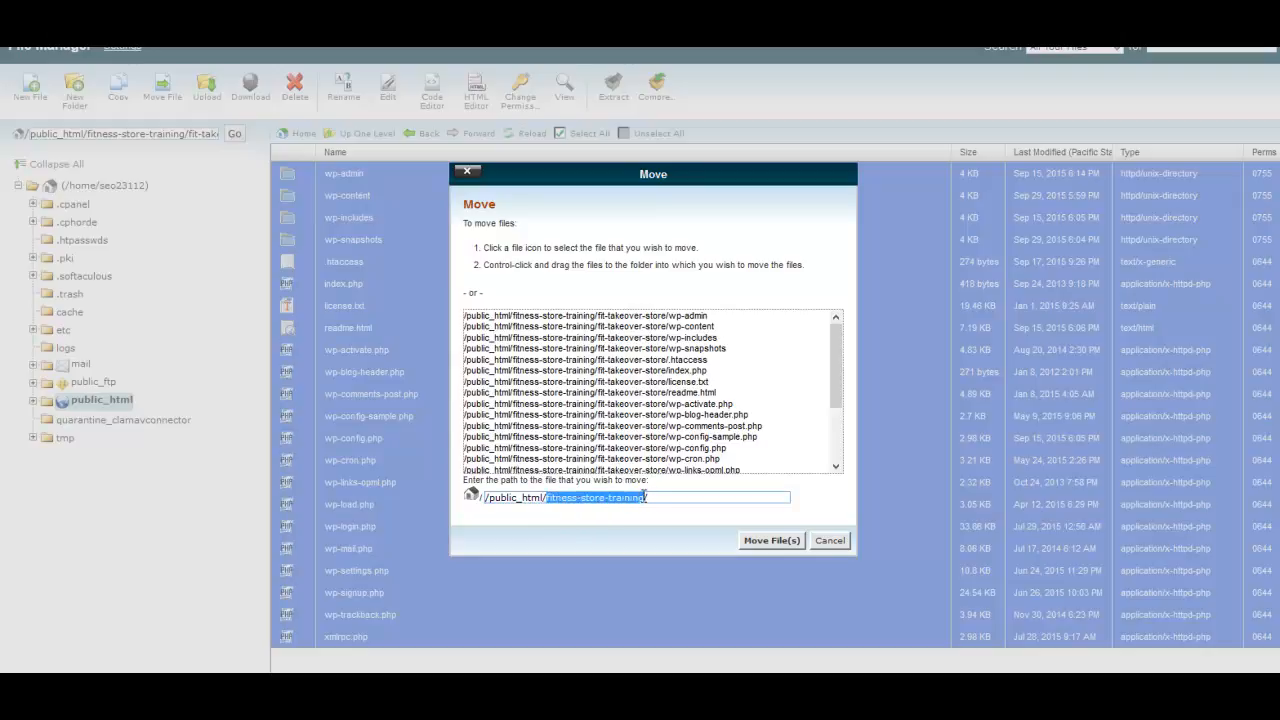
pyautogui.click(645, 497)
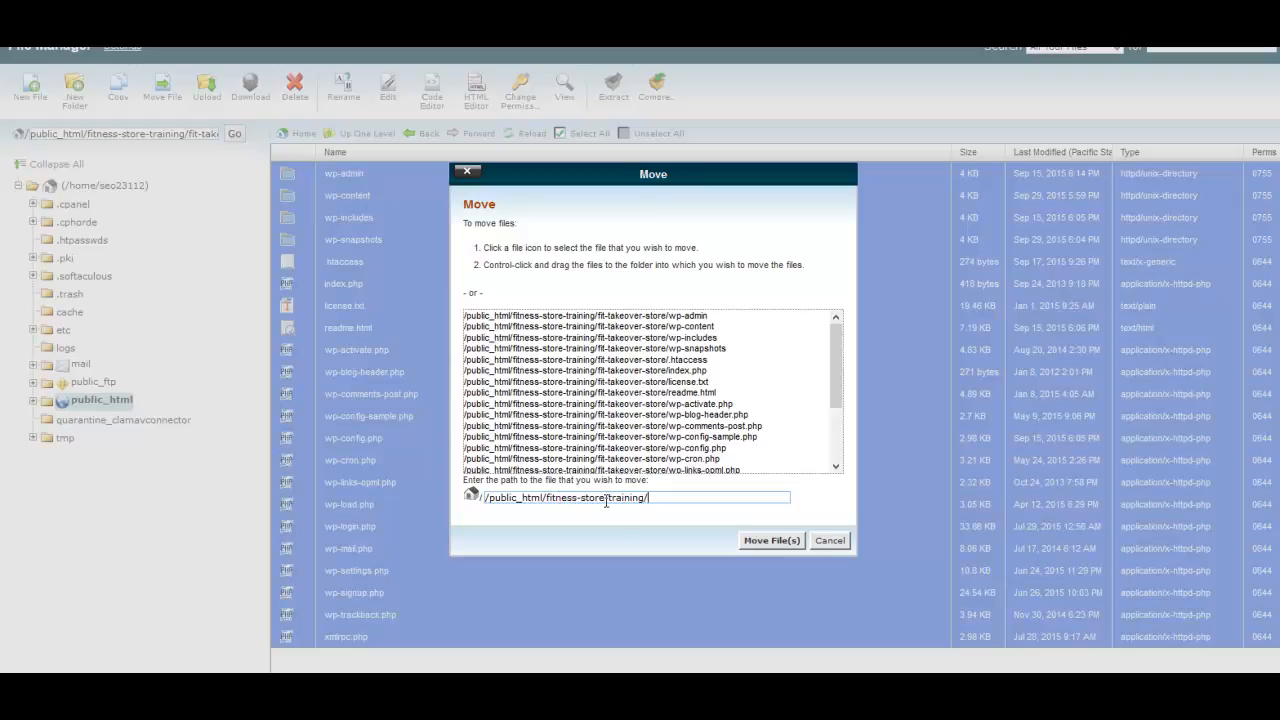
pyautogui.click(756, 541)
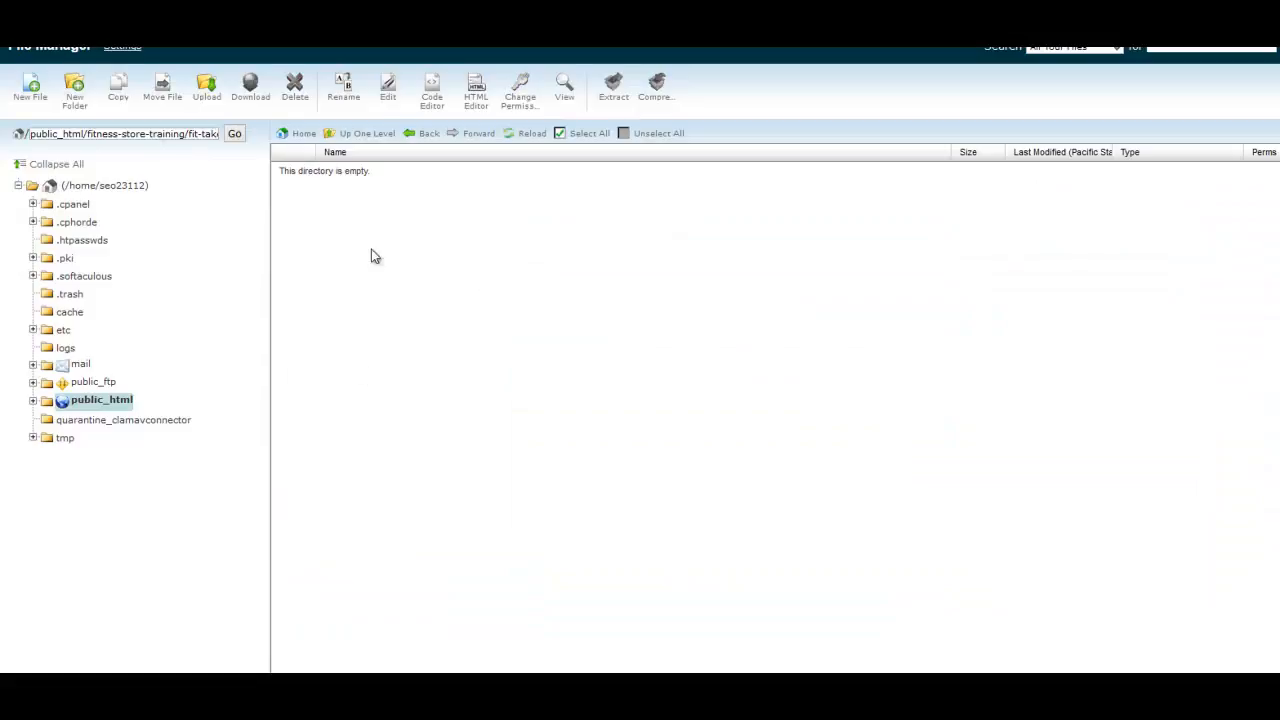
# Go back up to the fitness-store-training folder and open wp-config.php for editing with utf-8 encoding.
pyautogui.click(365, 138)
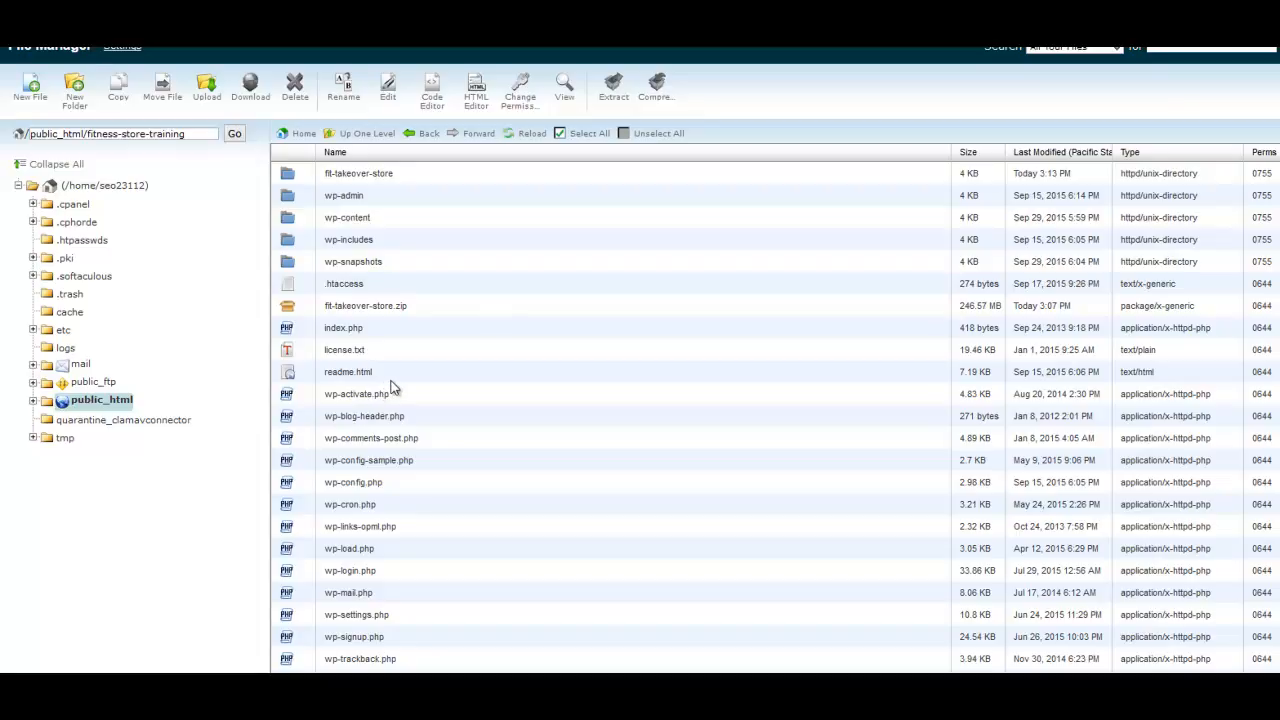
pyautogui.scroll(-1, 394, 530)
pyautogui.click(349, 484)
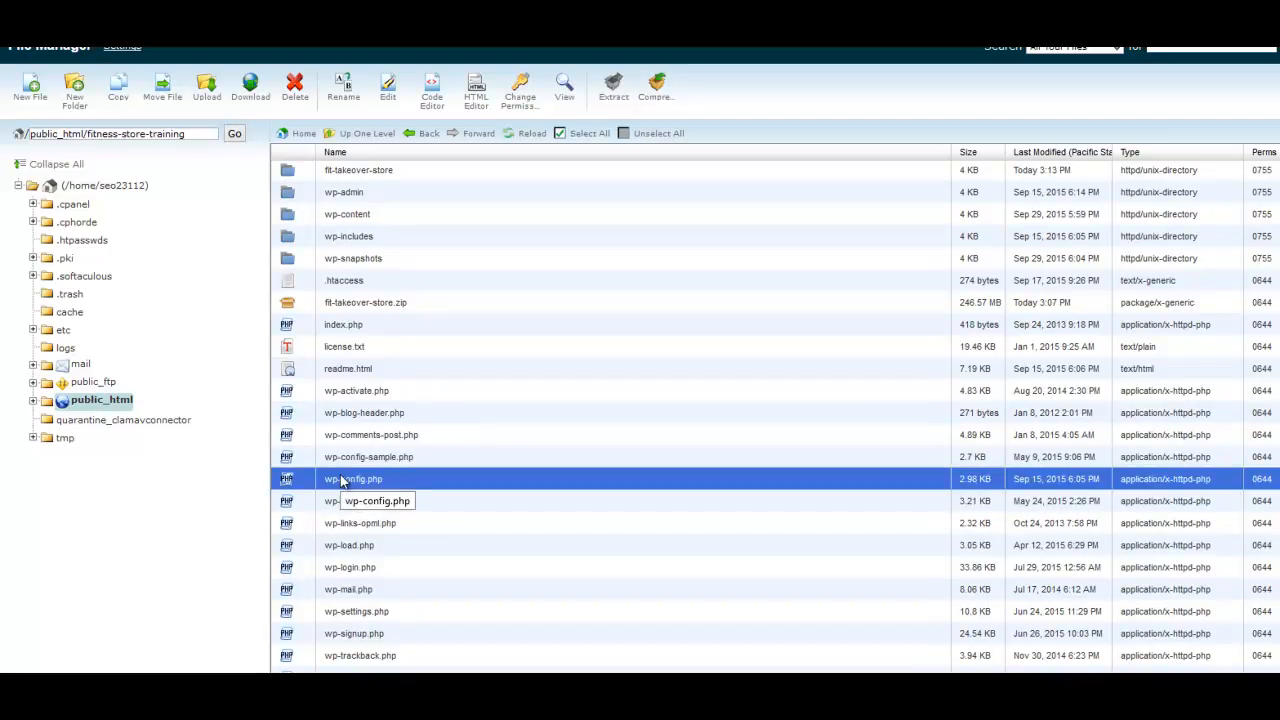
pyautogui.rightClick(341, 481)
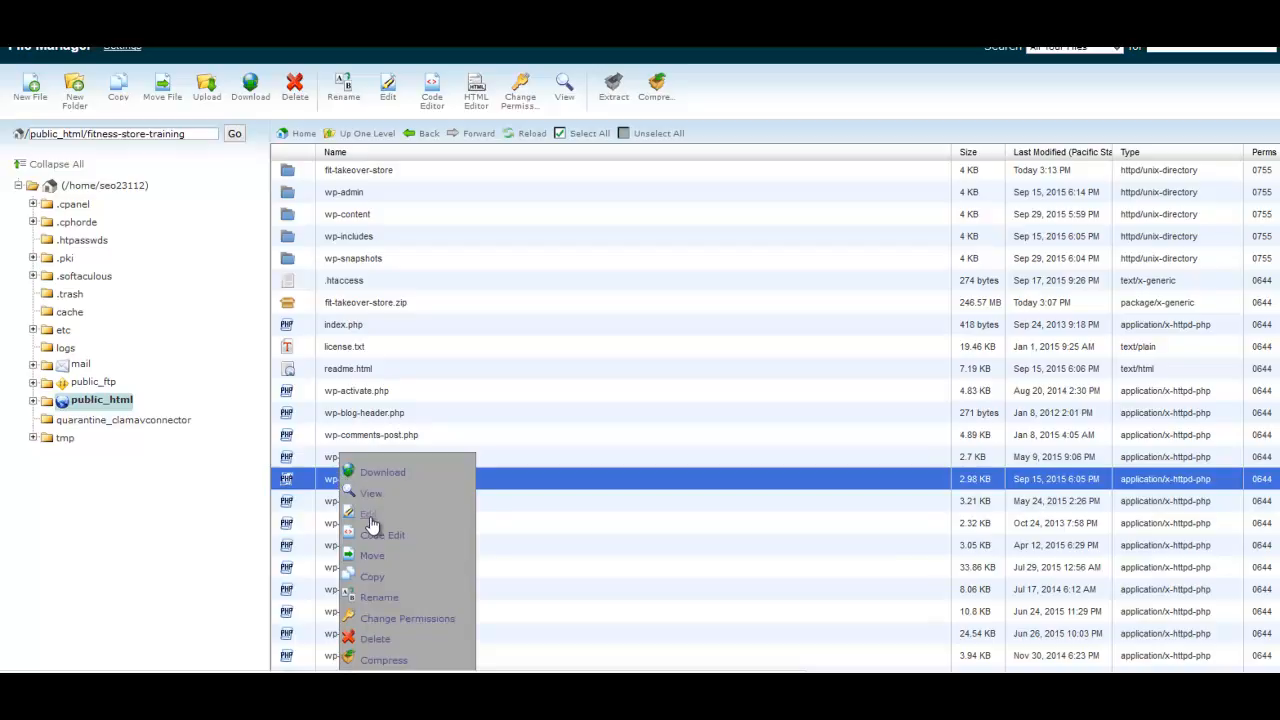
pyautogui.click(370, 516)
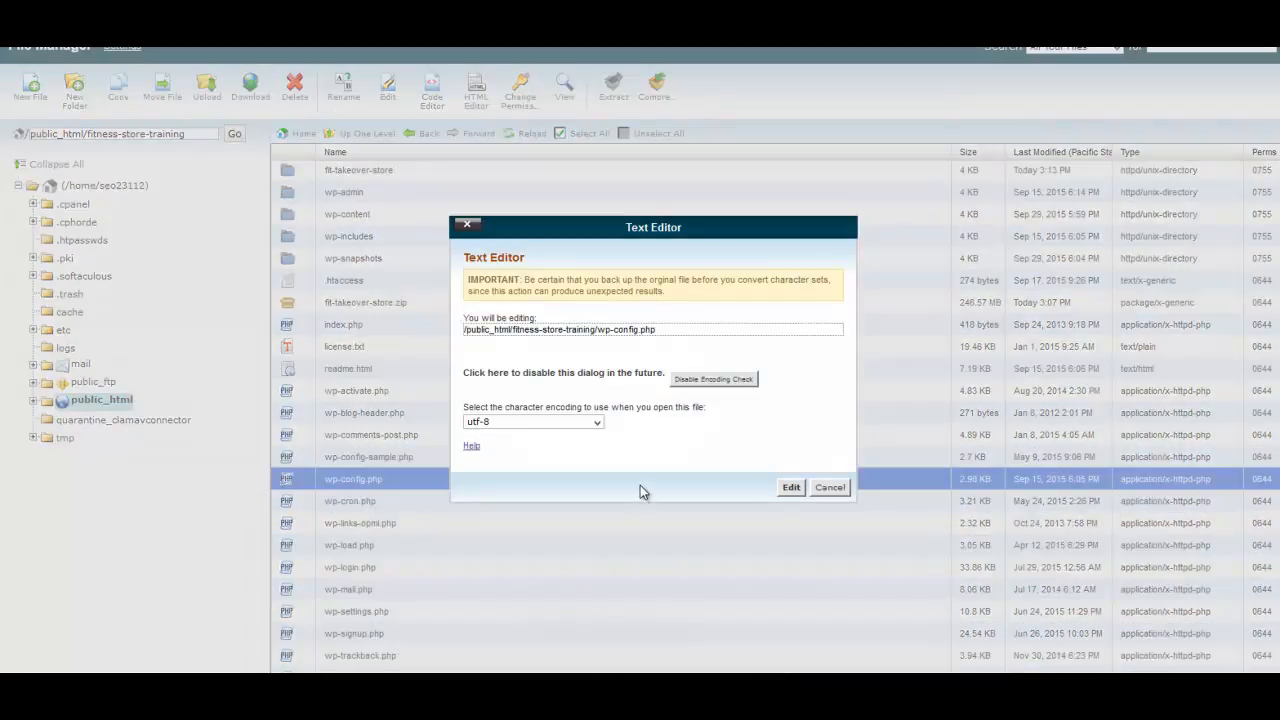
pyautogui.click(791, 487)
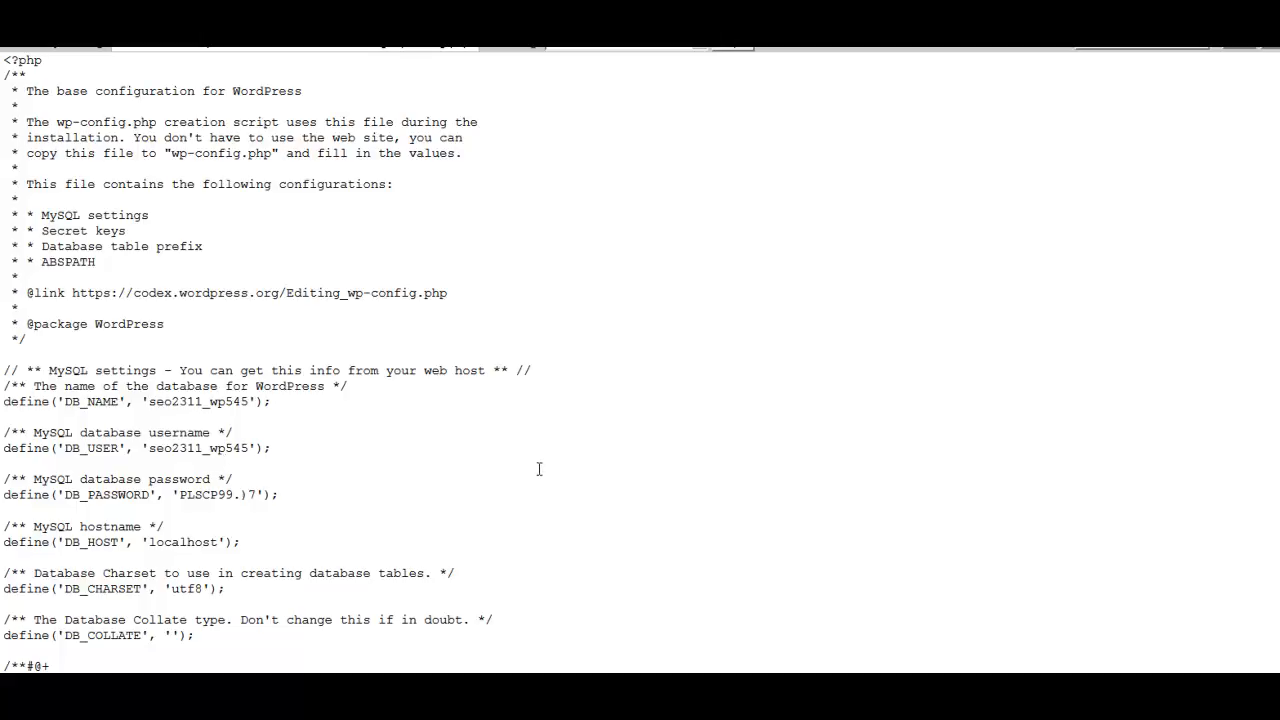
# Set both the DB_NAME and DB_USER values in wp-config.php to seo23112_fit.
pyautogui.click(384, 396)
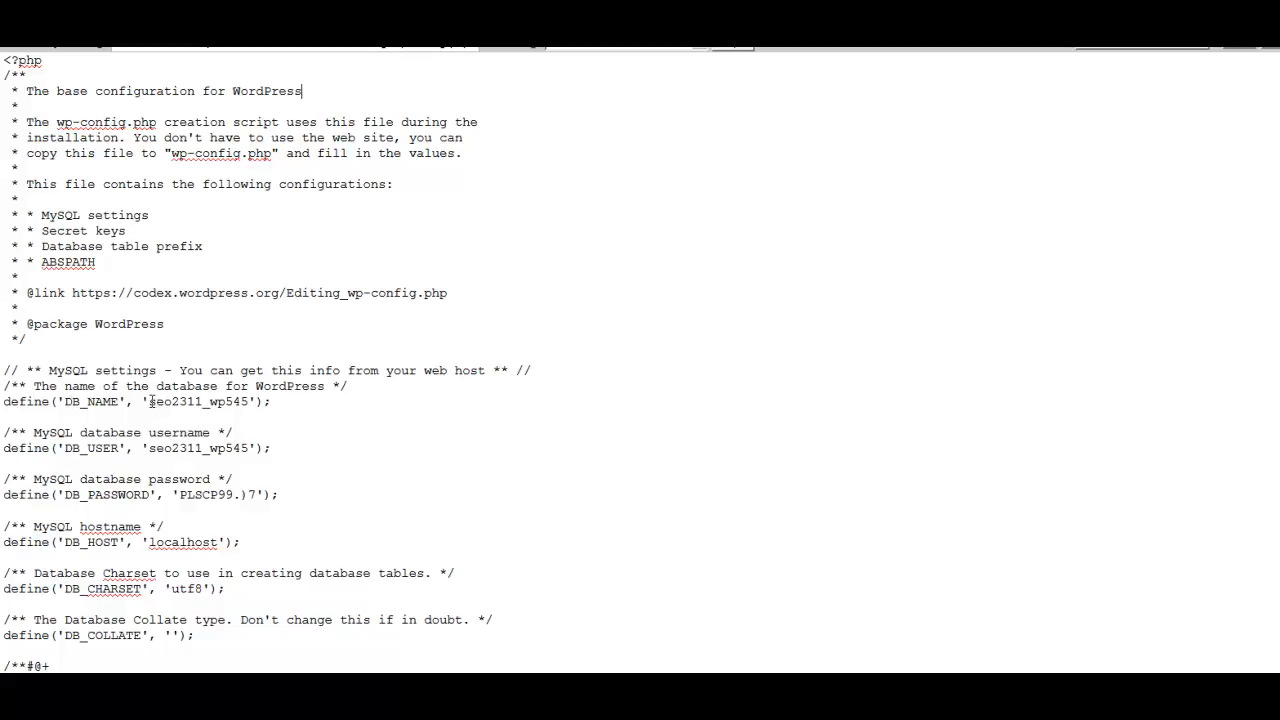
pyautogui.moveTo(151, 401); pyautogui.dragTo(250, 399)
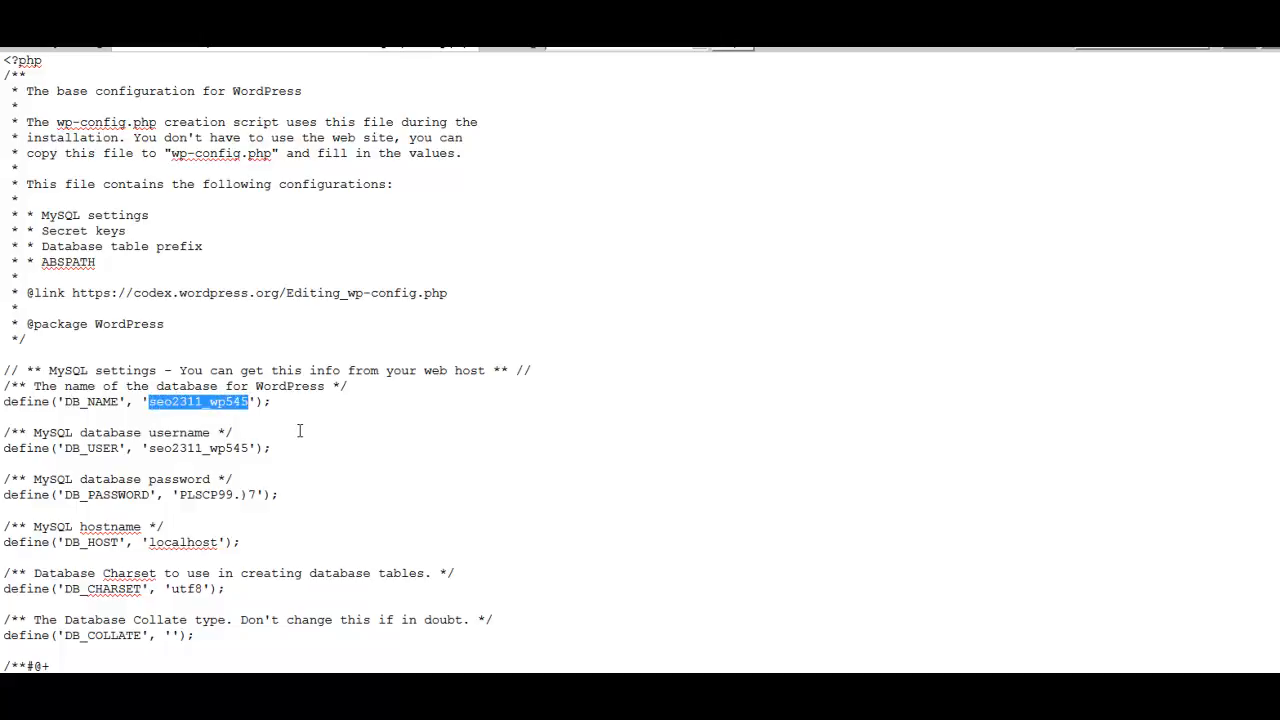
pyautogui.press('Delete')
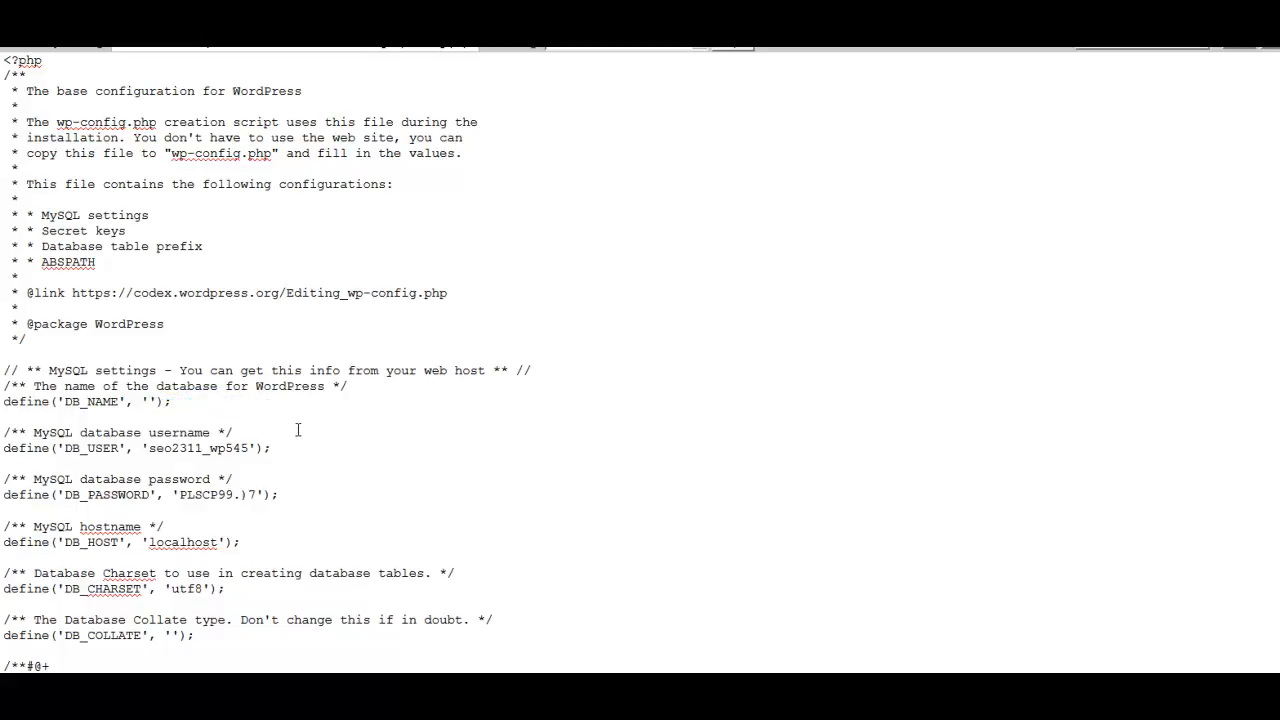
pyautogui.write('seo23112_fit')
pyautogui.moveTo(150, 448); pyautogui.dragTo(252, 445)
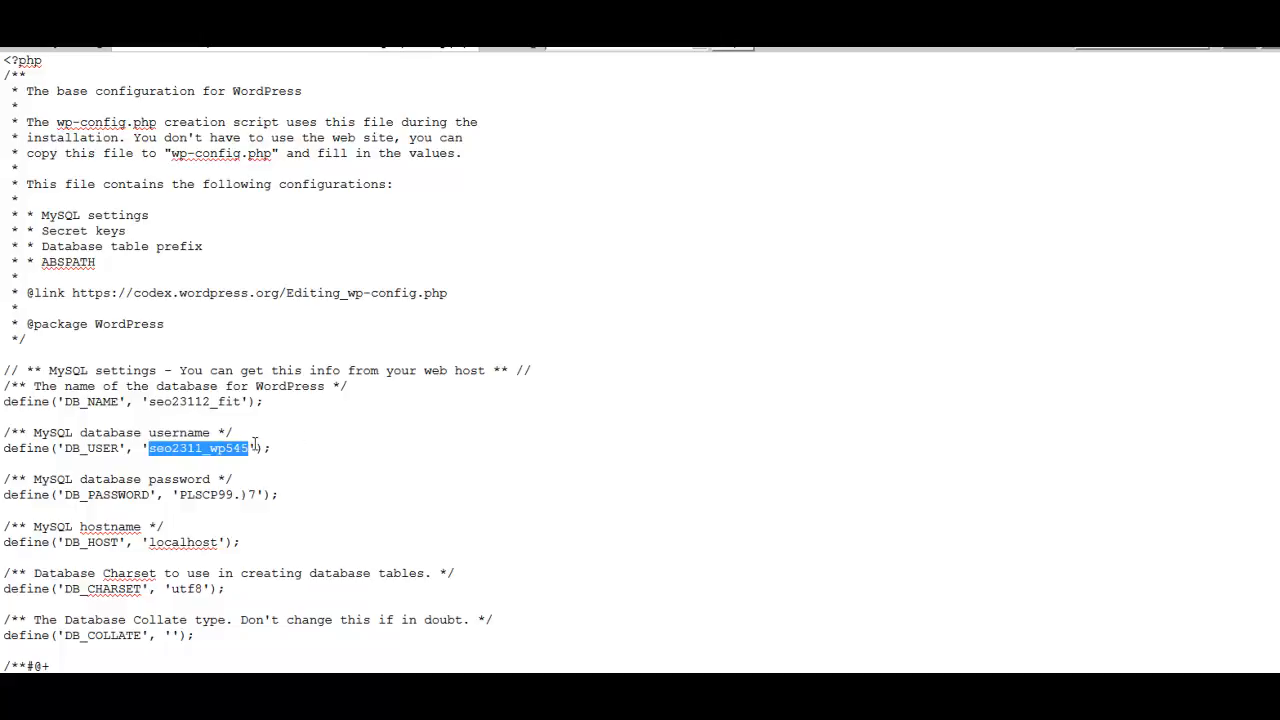
pyautogui.write('seo23112_fit')
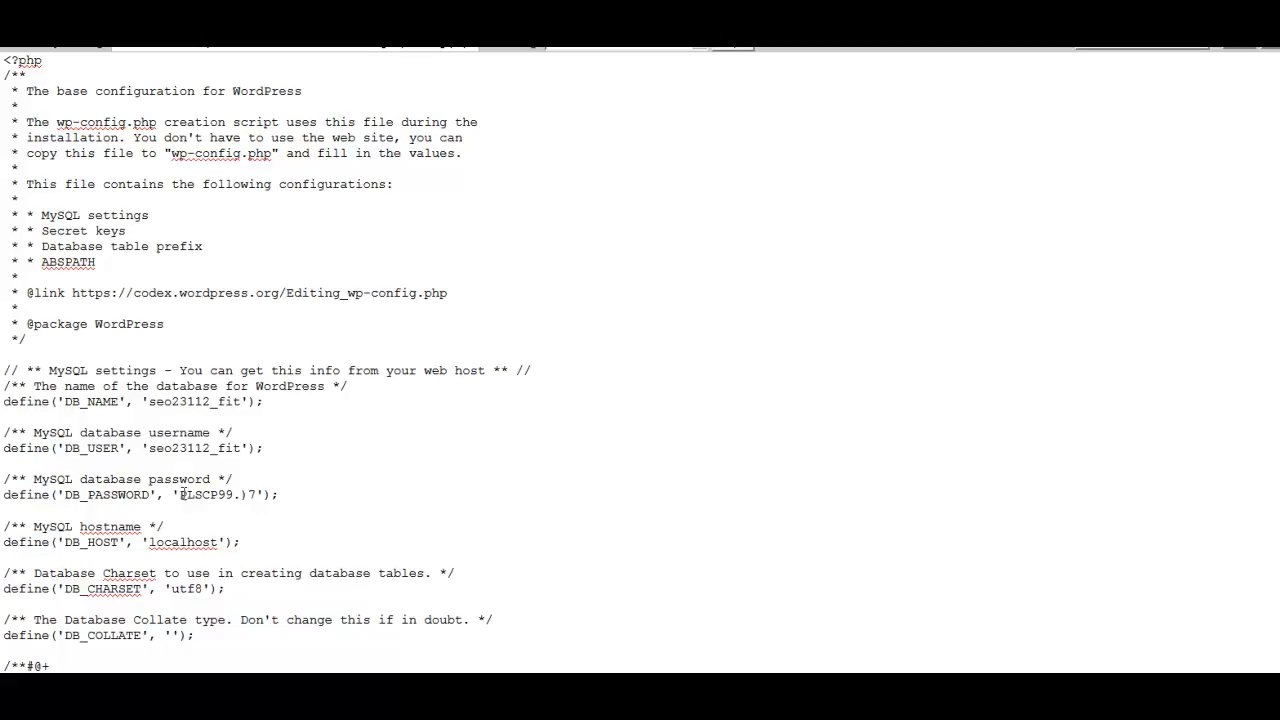
# Replace the DB_PASSWORD value with the new database password, save wp-config.php and close the editor.
pyautogui.moveTo(180, 494); pyautogui.dragTo(254, 492)
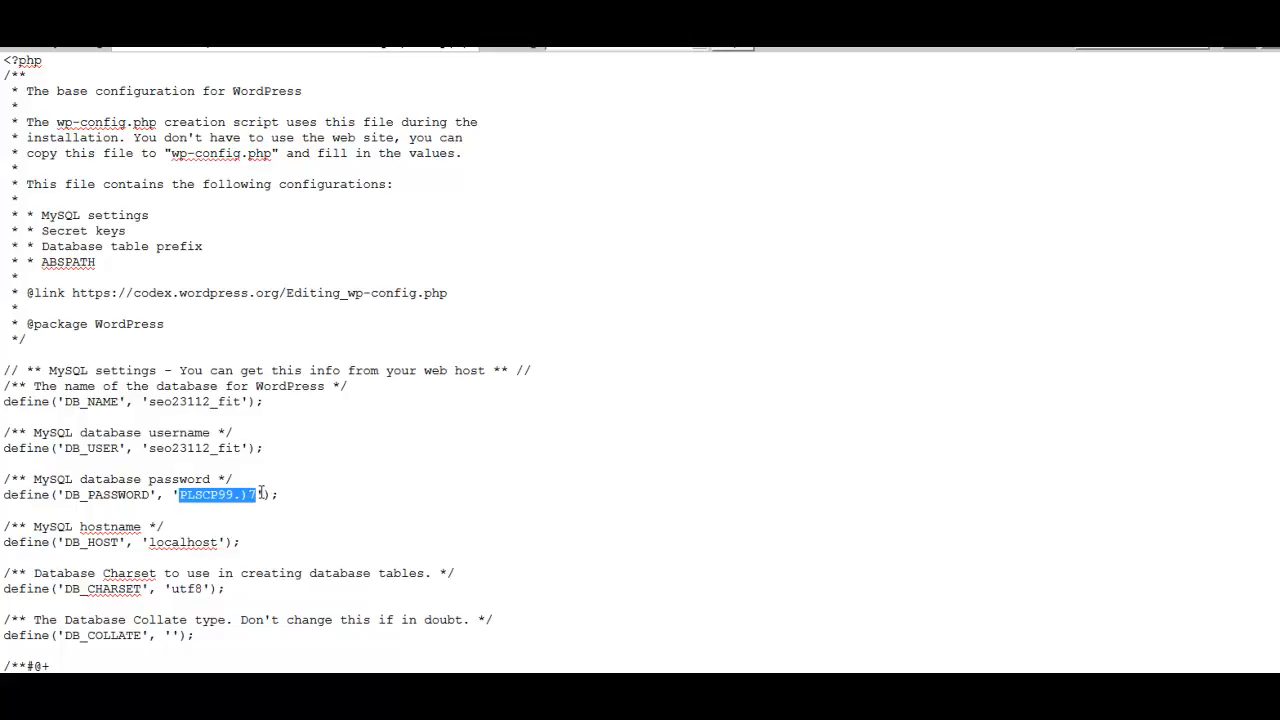
pyautogui.hotkey('ctrl', 'v')
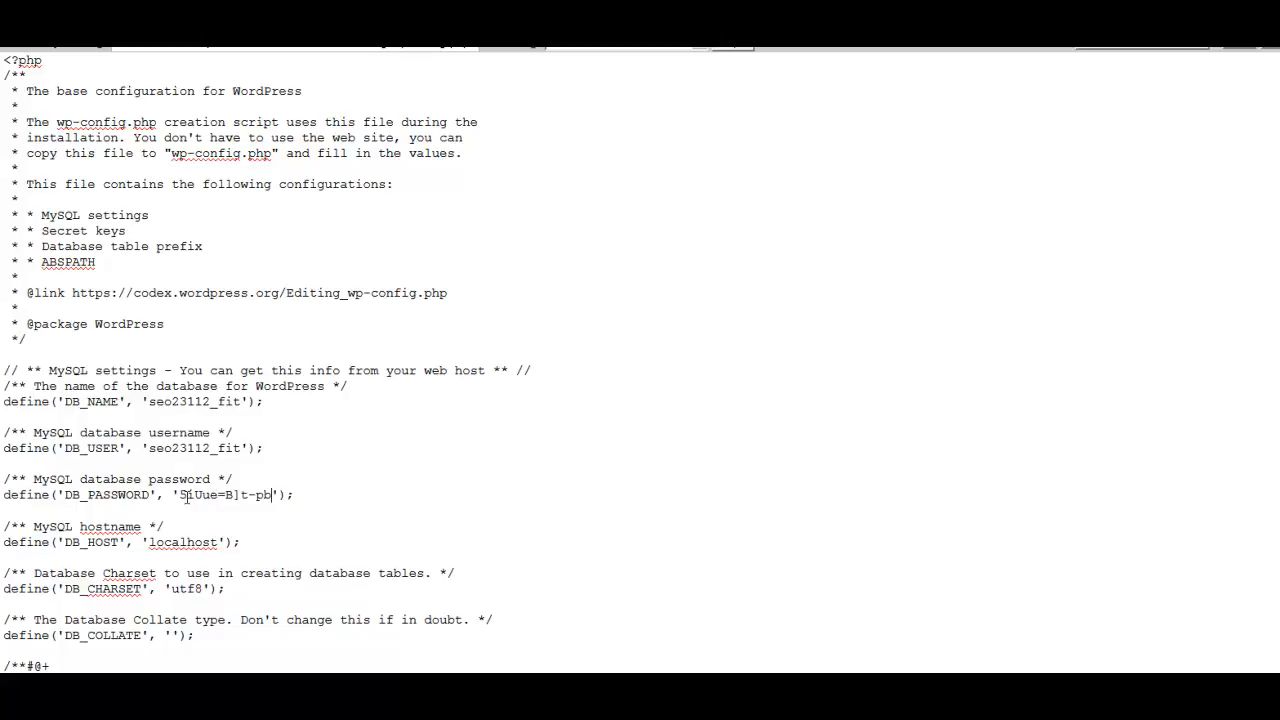
pyautogui.click(268, 494)
pyautogui.click(1272, 44)
pyautogui.hotkey('ctrl', 'w')
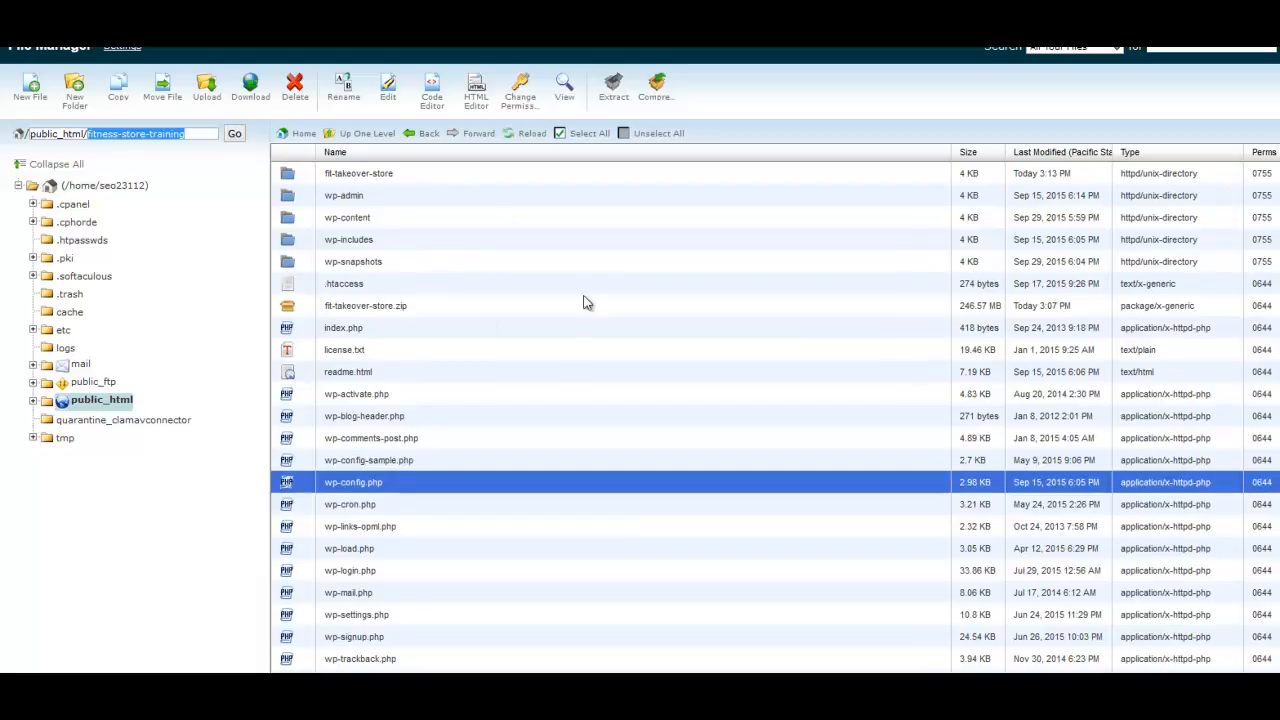
# Delete fit-takeover-store.zip and the emptied fit-takeover-store folder from fitness-store-training.
pyautogui.click(332, 309)
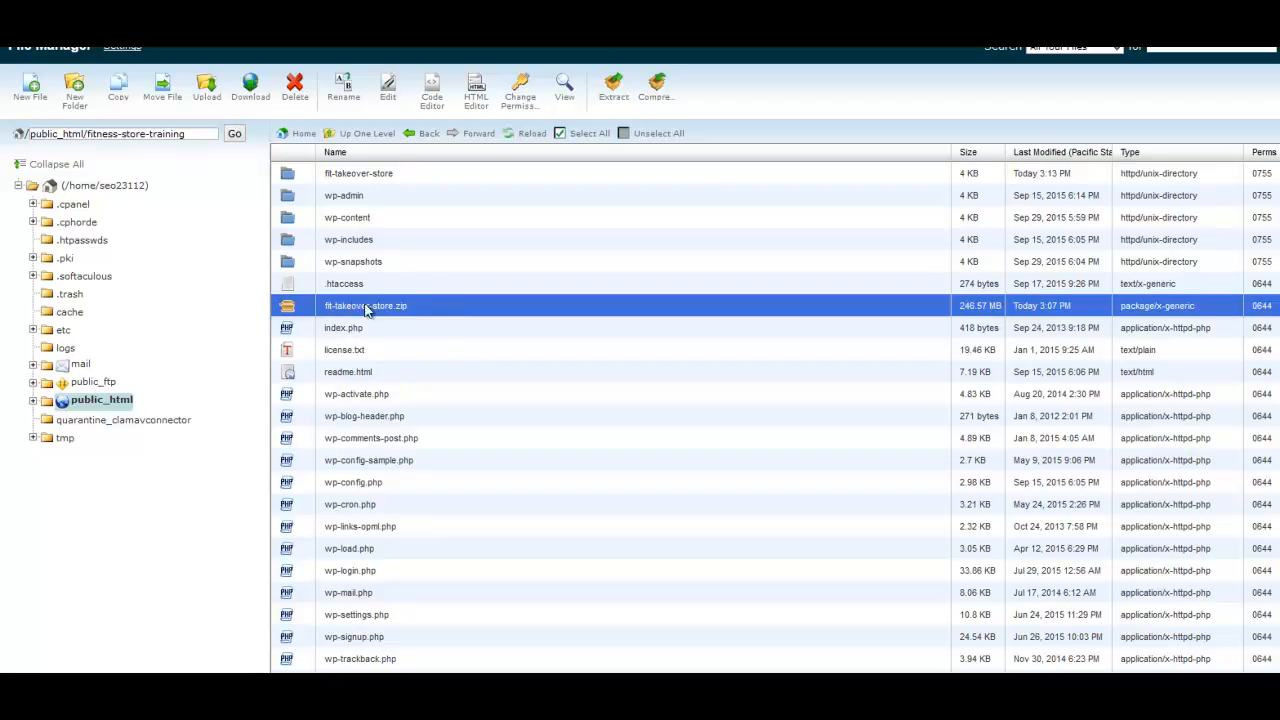
pyautogui.click(296, 90)
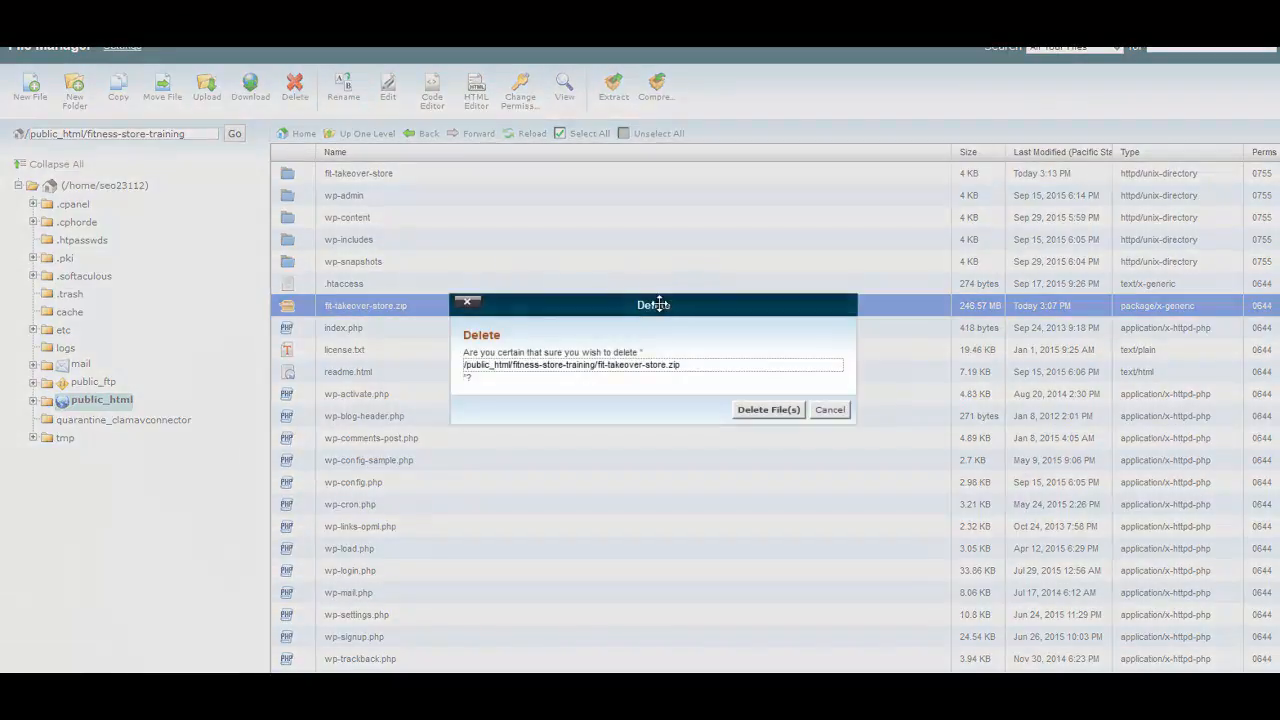
pyautogui.click(775, 414)
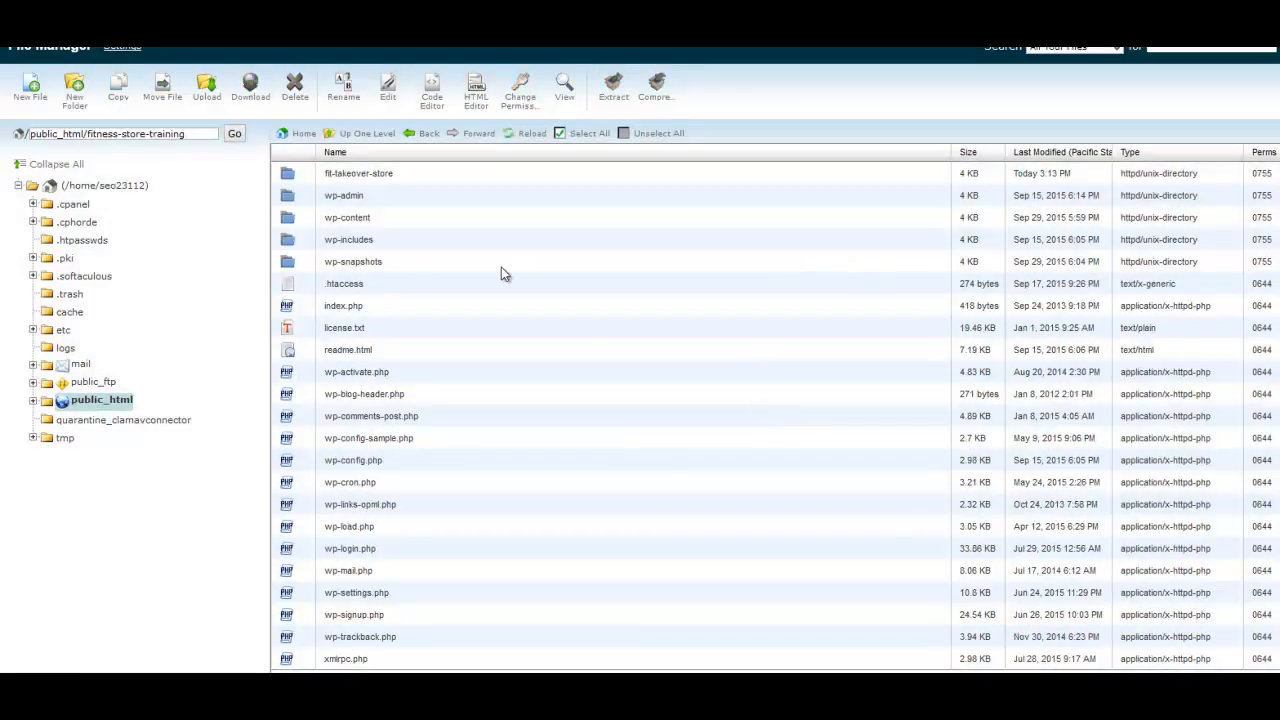
pyautogui.click(352, 177)
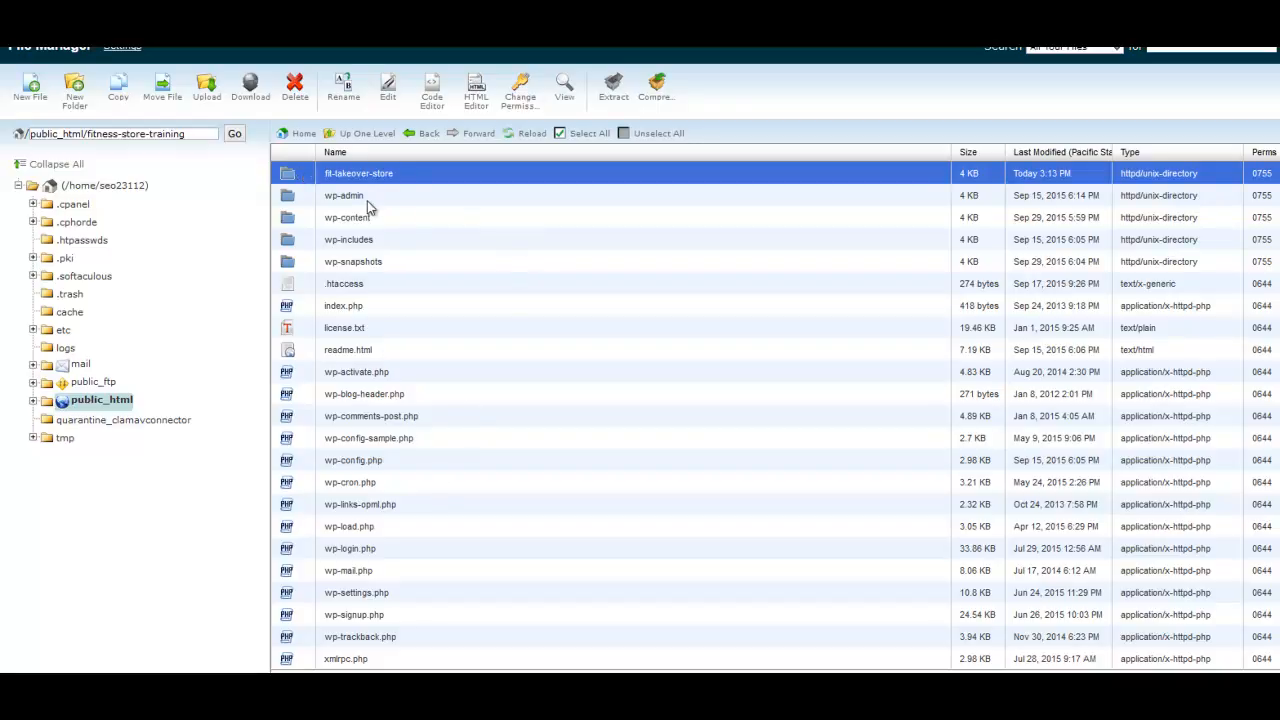
pyautogui.click(295, 90)
pyautogui.click(757, 410)
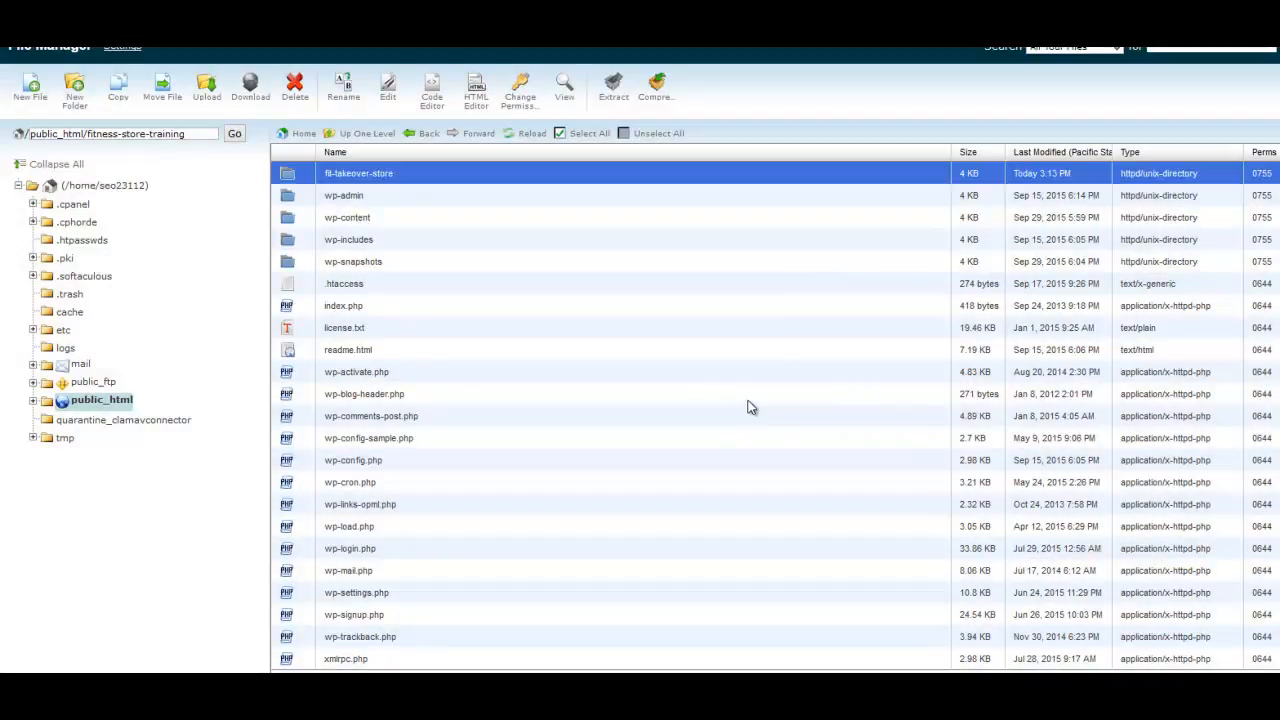